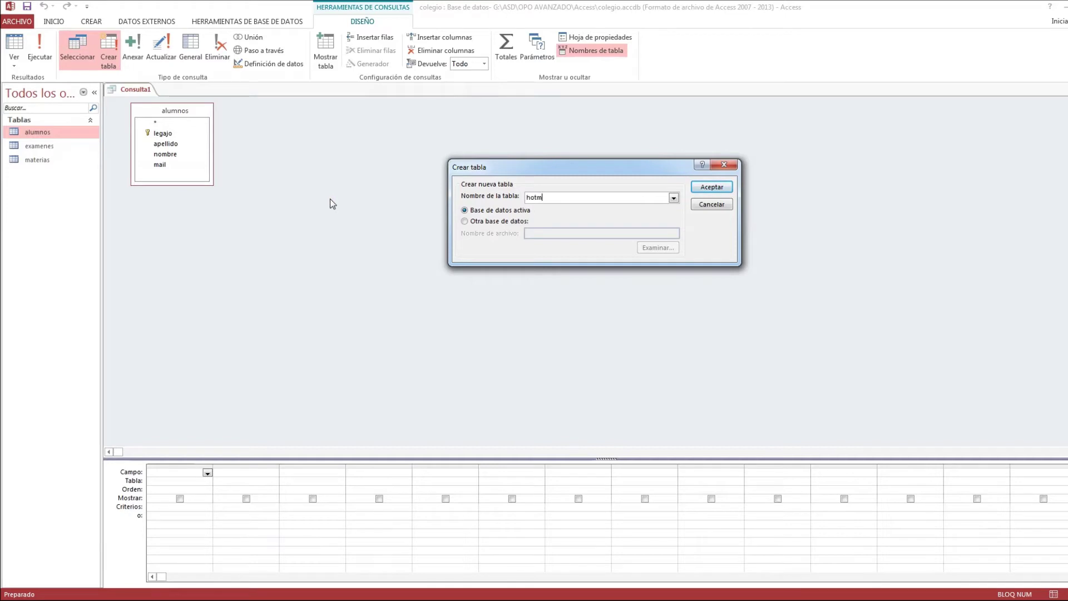
- Name the make-table query's output table hotmail in the current database
click(711, 187)
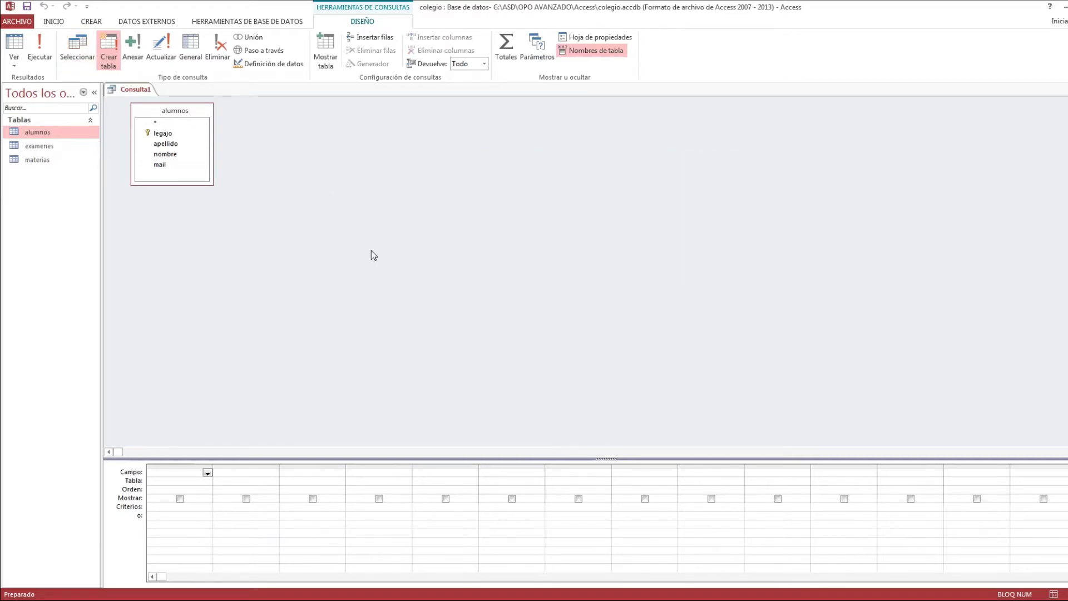
click(368, 243)
click(224, 172)
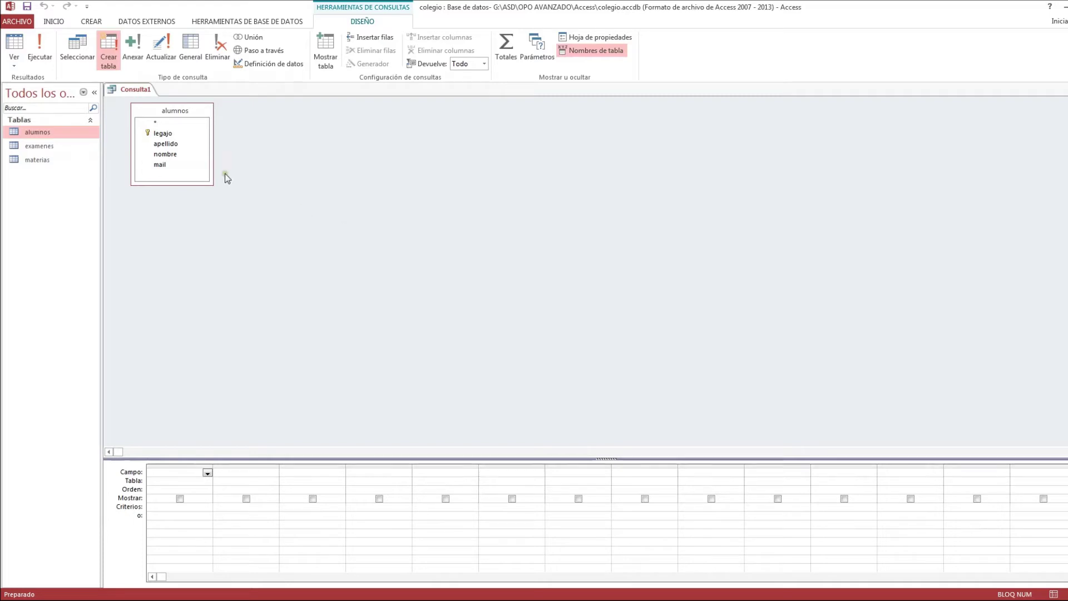
double_click(53, 134)
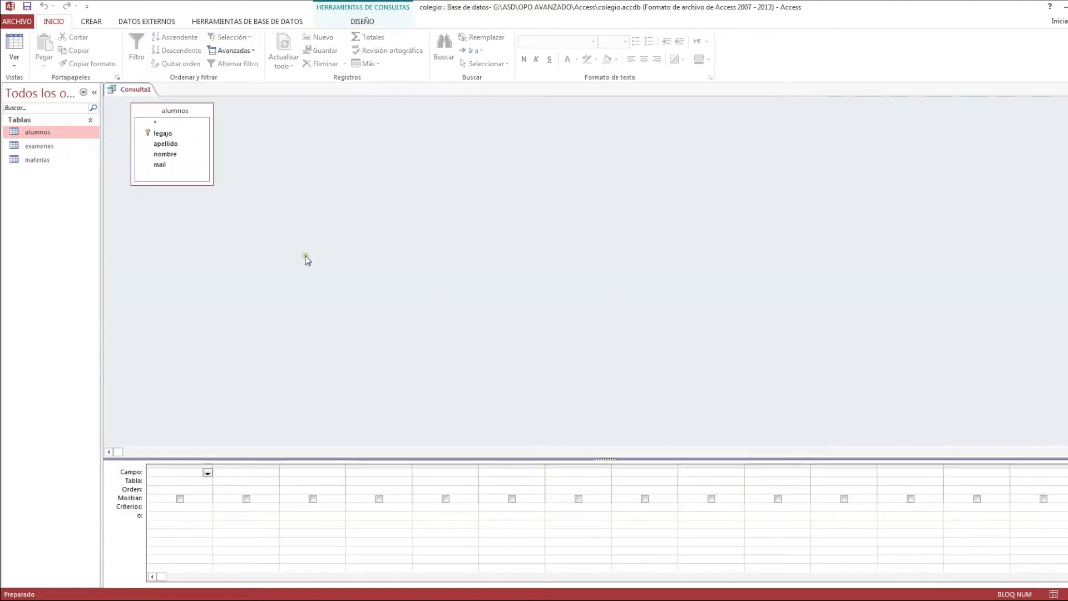
- Add legajo, apellido, nombre and mail from the alumnos list to the design grid
click(339, 252)
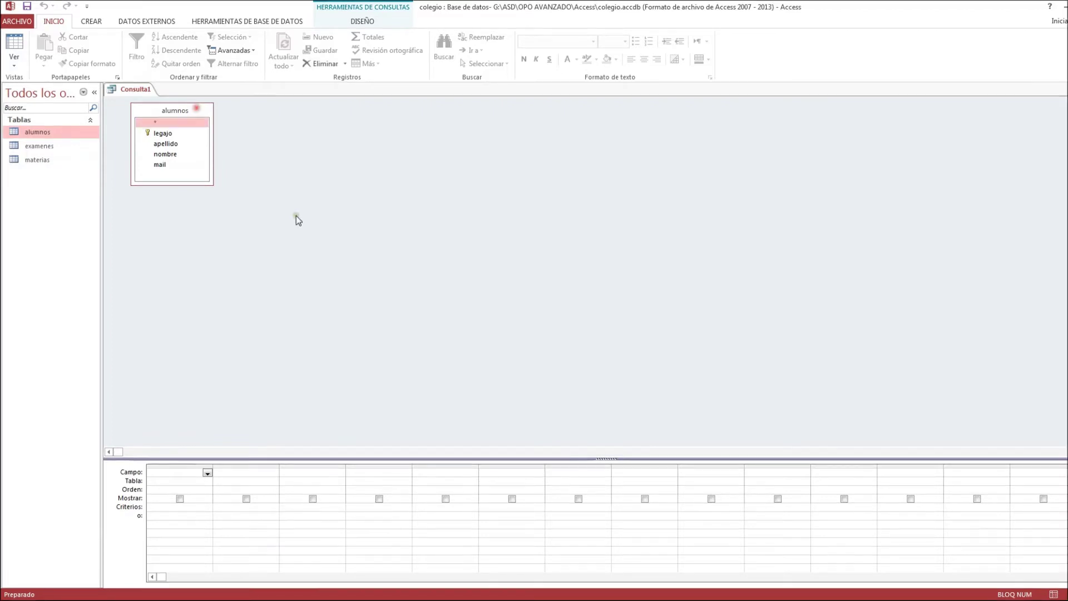
double_click(176, 133)
double_click(172, 144)
double_click(172, 154)
double_click(165, 164)
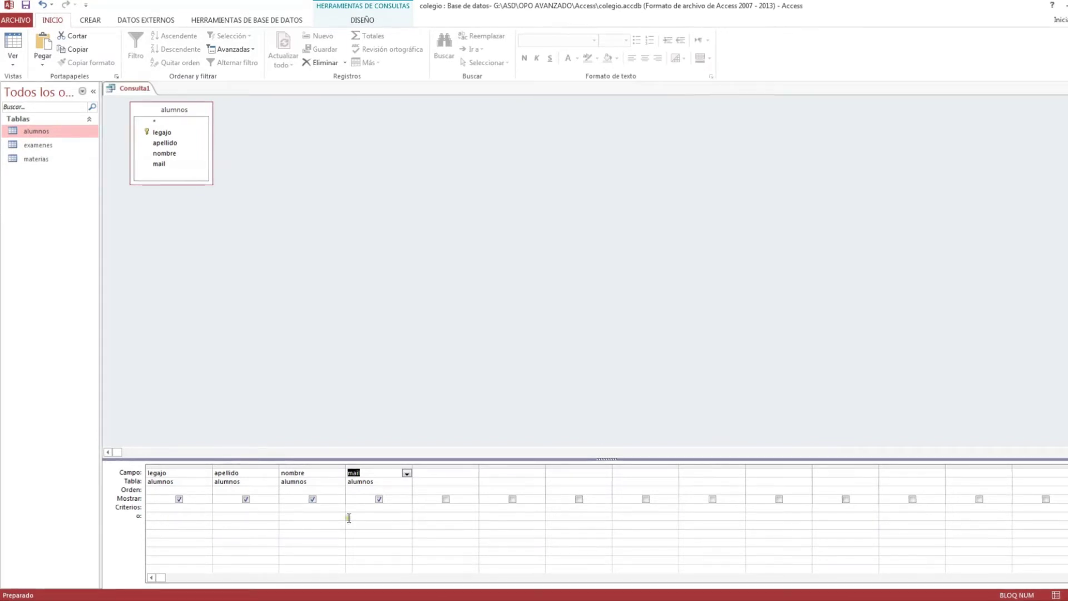
- Enter the wildcard criterion *hotmail* in the mail column's Criterios cell
click(366, 510)
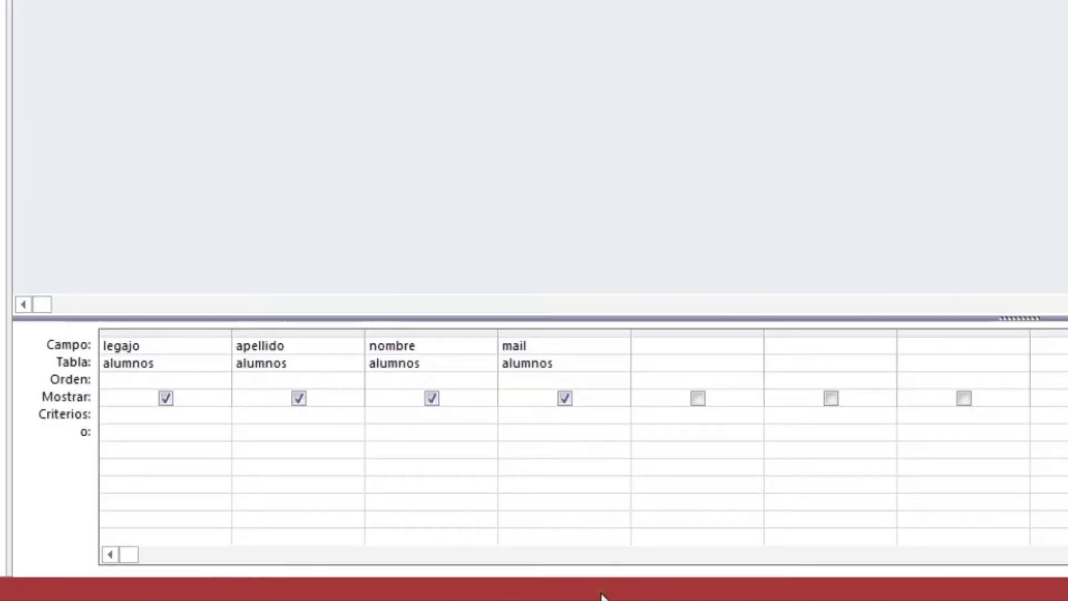
text(*hotmail*)
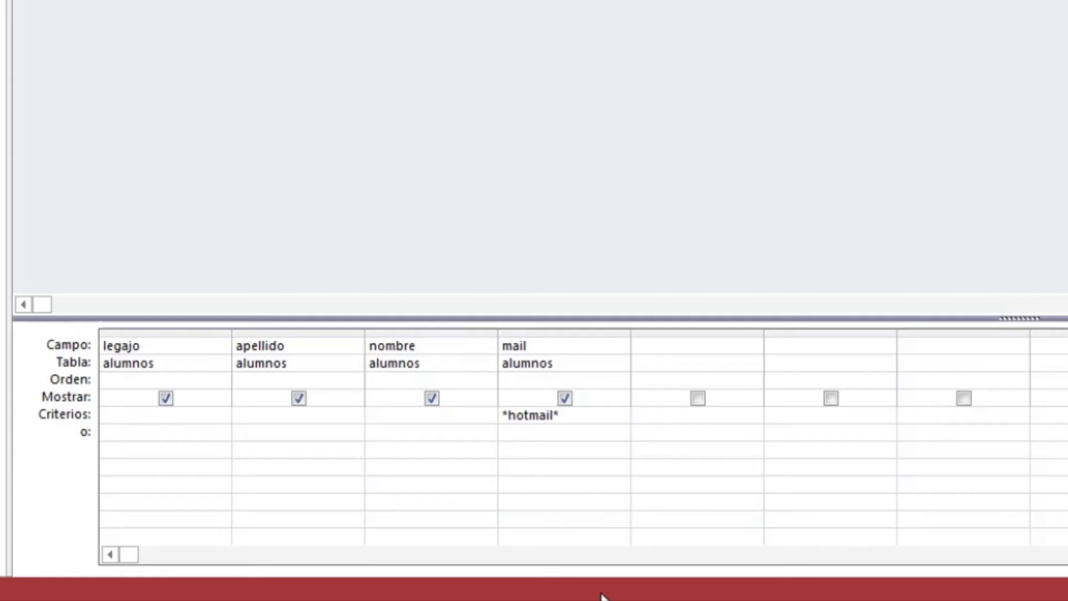
click(588, 417)
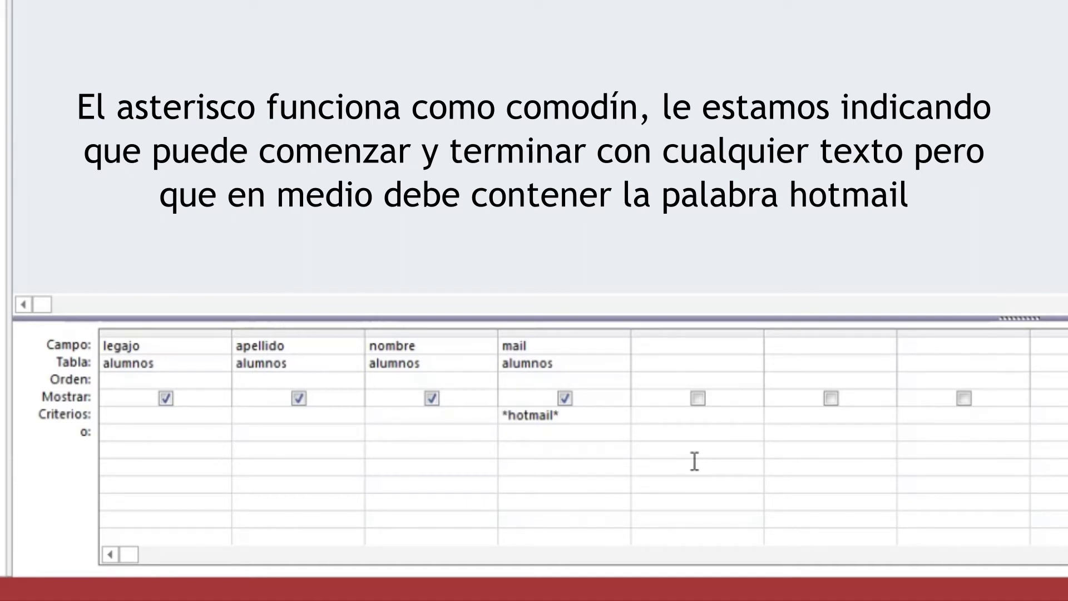
key(End)
click(618, 410)
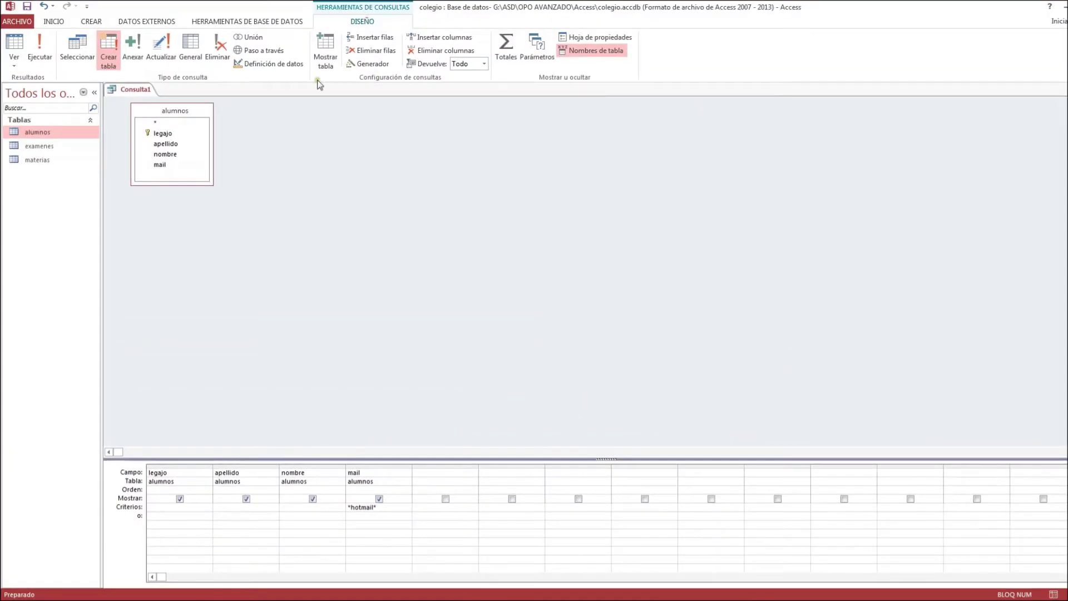
- Run the make-table query, confirm pasting 3 rows, and open the new hotmail table
click(40, 56)
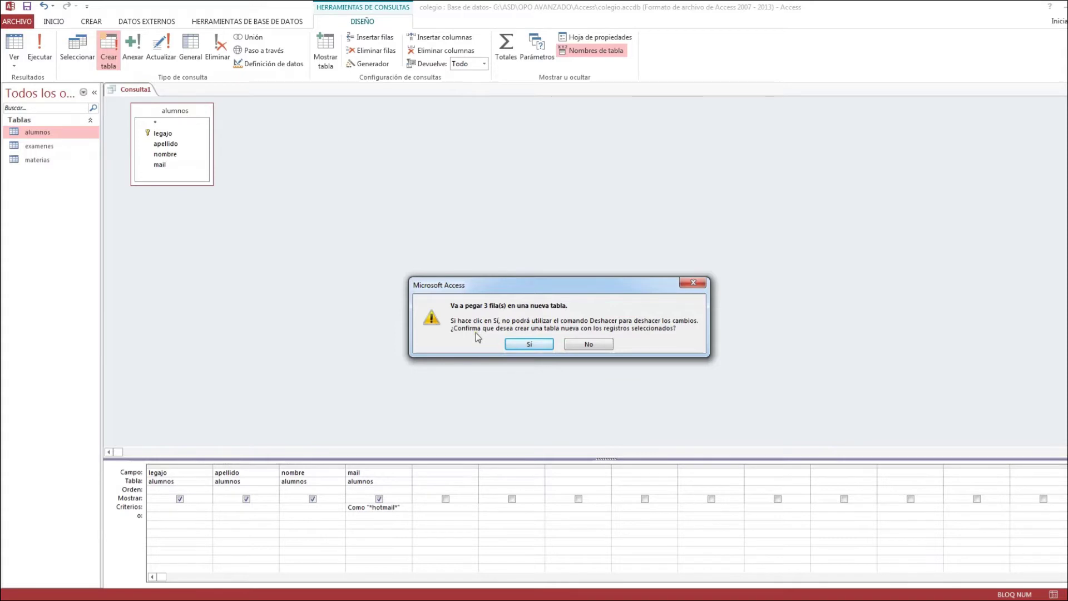
click(515, 346)
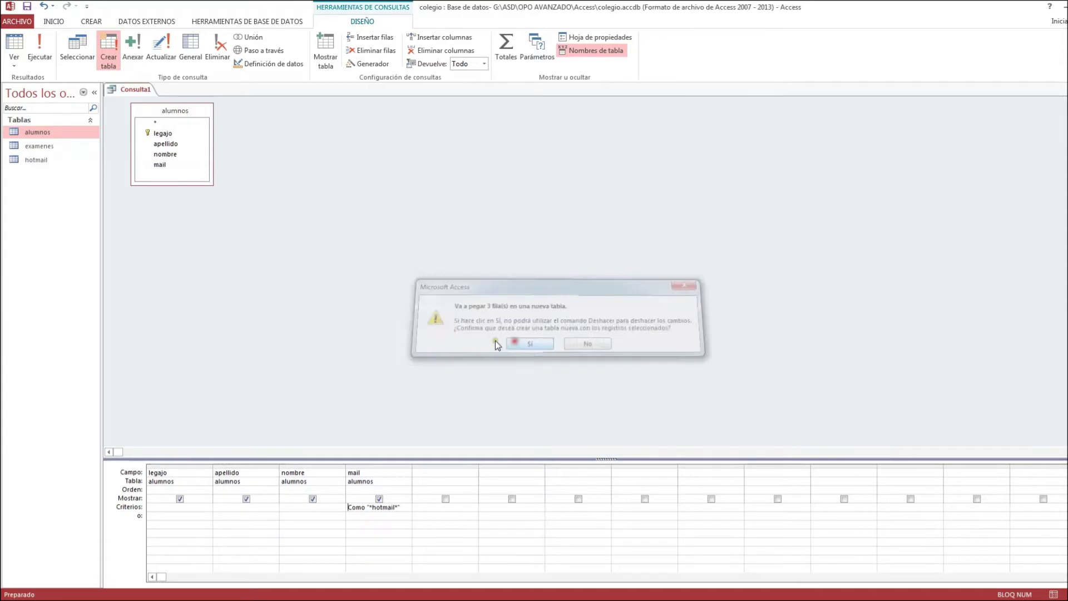
click(38, 160)
double_click(38, 161)
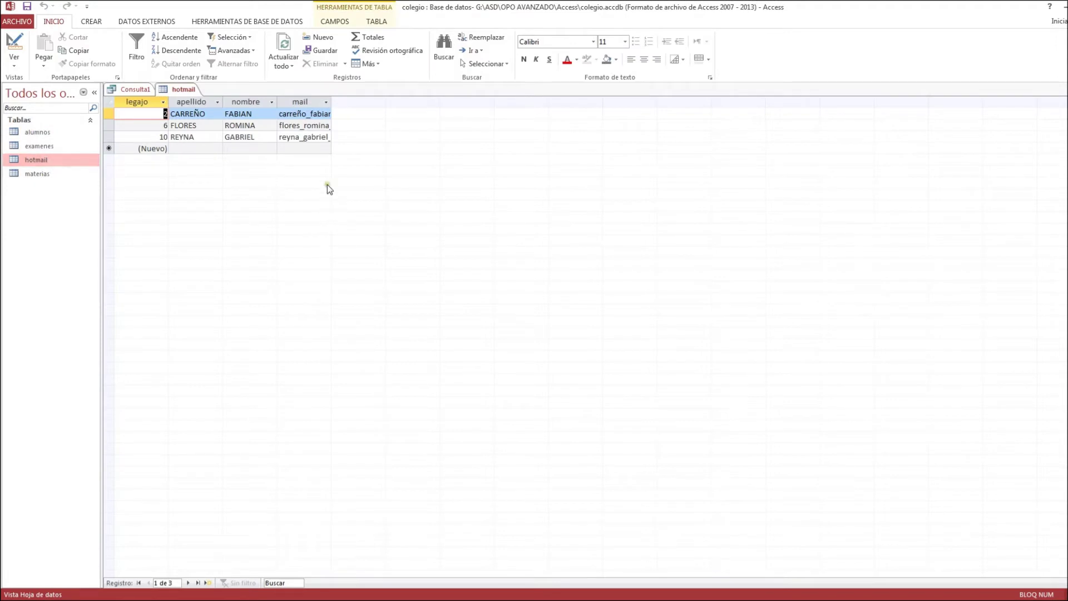
- Widen hotmail's mail column, then close the table without saving the layout change
drag(331, 102, 416, 105)
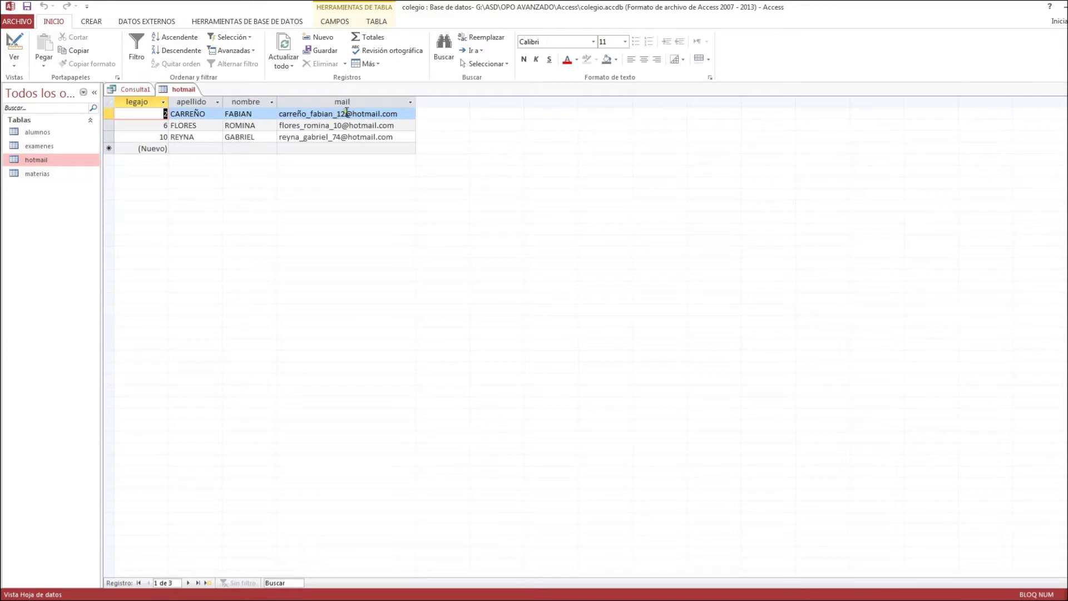
middle_click(183, 90)
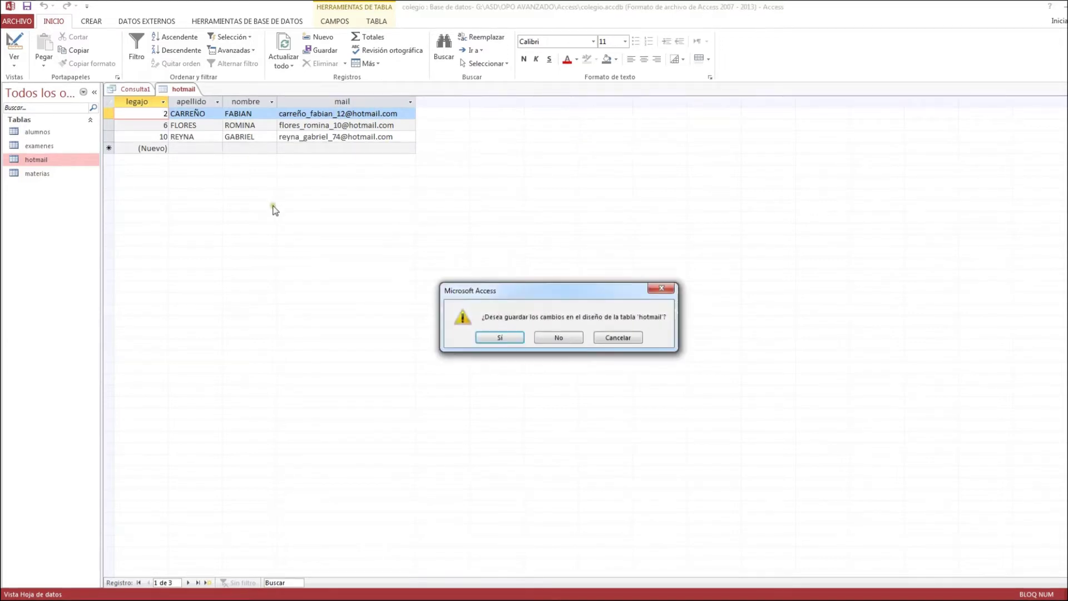
click(558, 337)
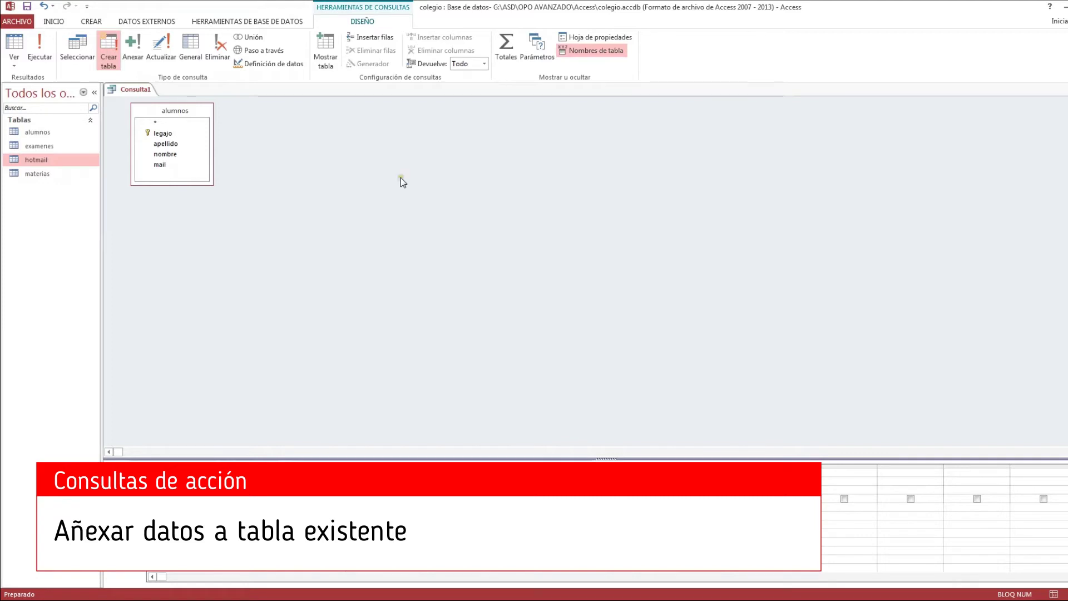
- Convert the query to an append query into the hotmail table, then open alumnos
click(132, 49)
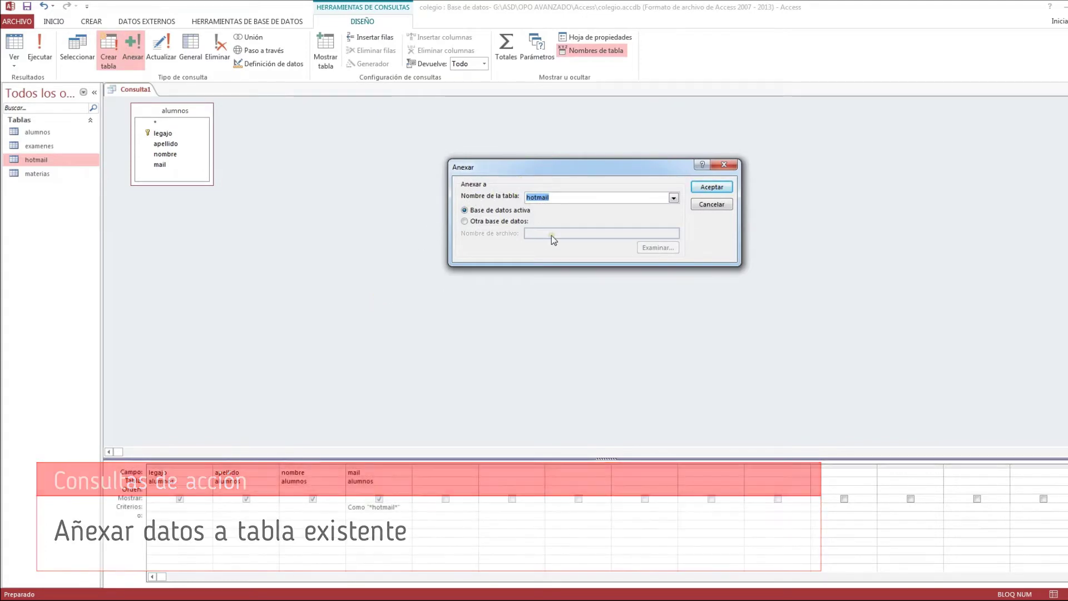
click(673, 198)
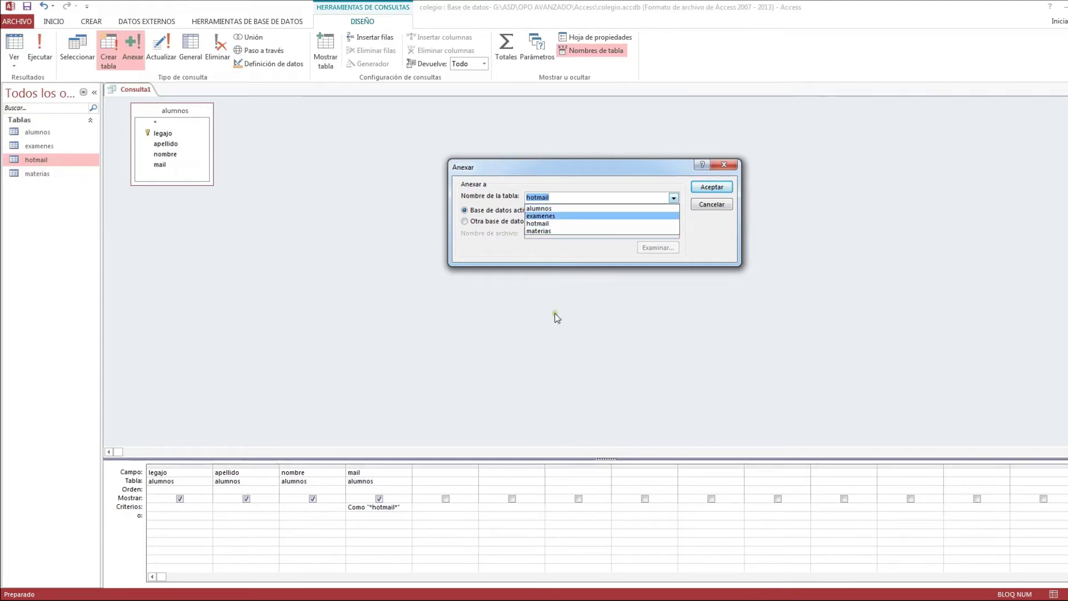
click(552, 224)
click(706, 185)
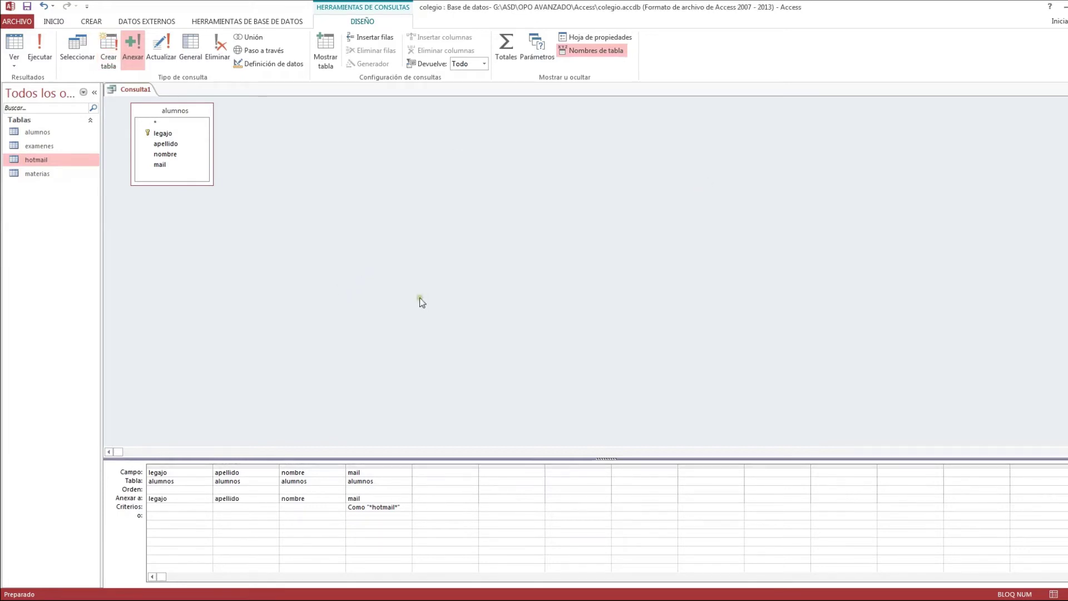
double_click(38, 132)
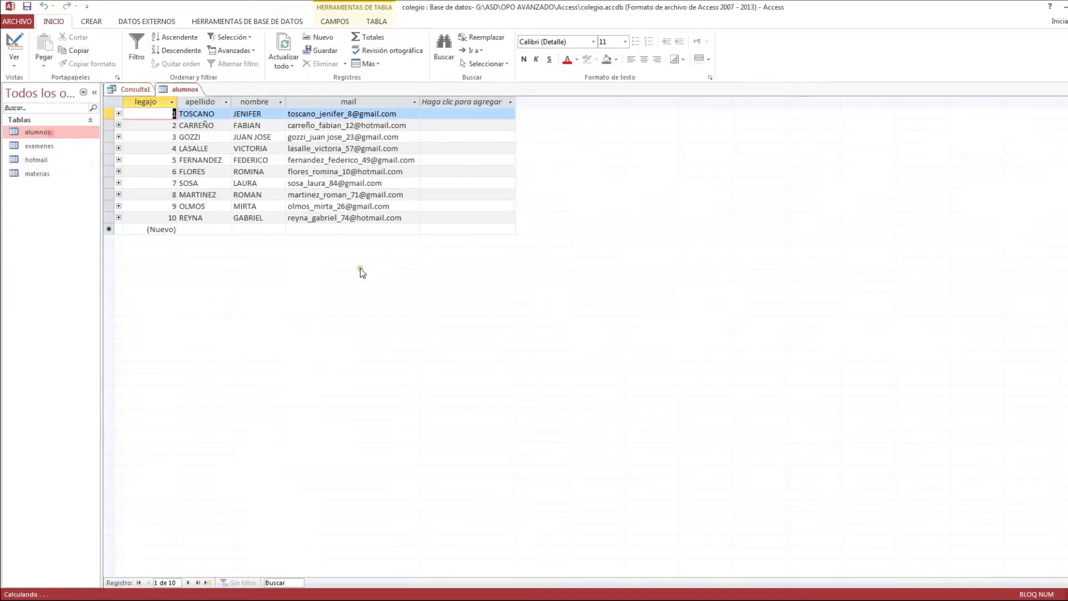
- Add a new student to alumnos with surname, first name and a hotmail e-mail, then close it
click(195, 229)
key(Caps_Lock)
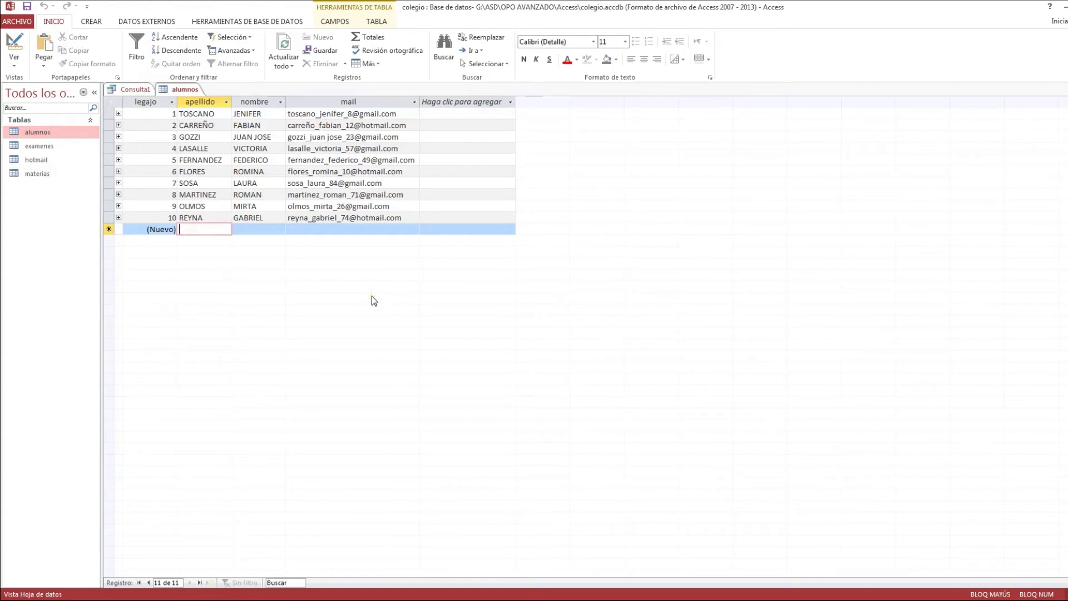
text(PARKER)
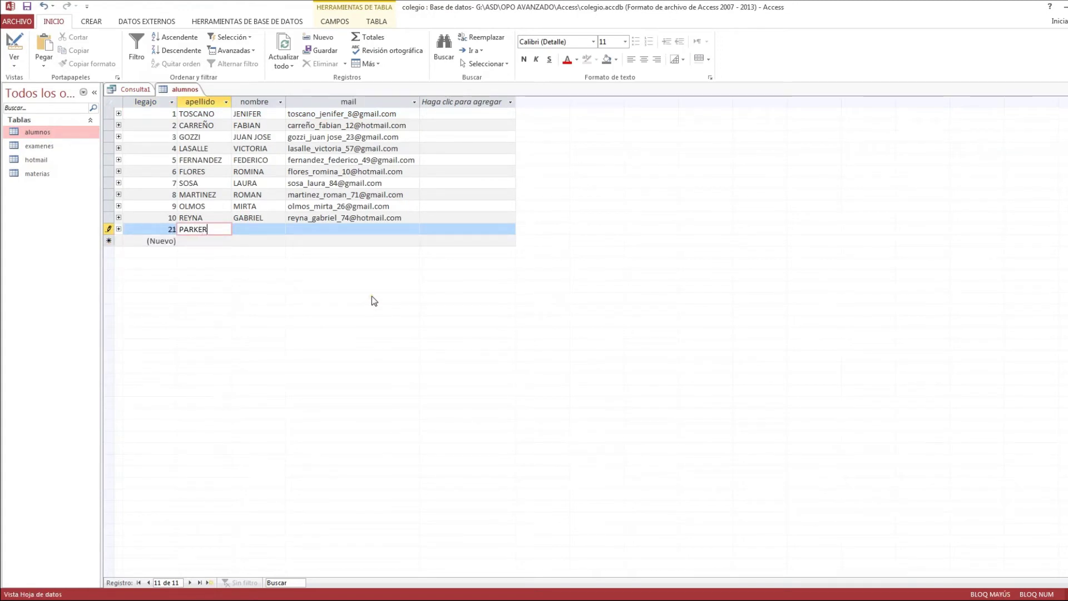
key(Tab)
text(PETER)
key(Tab)
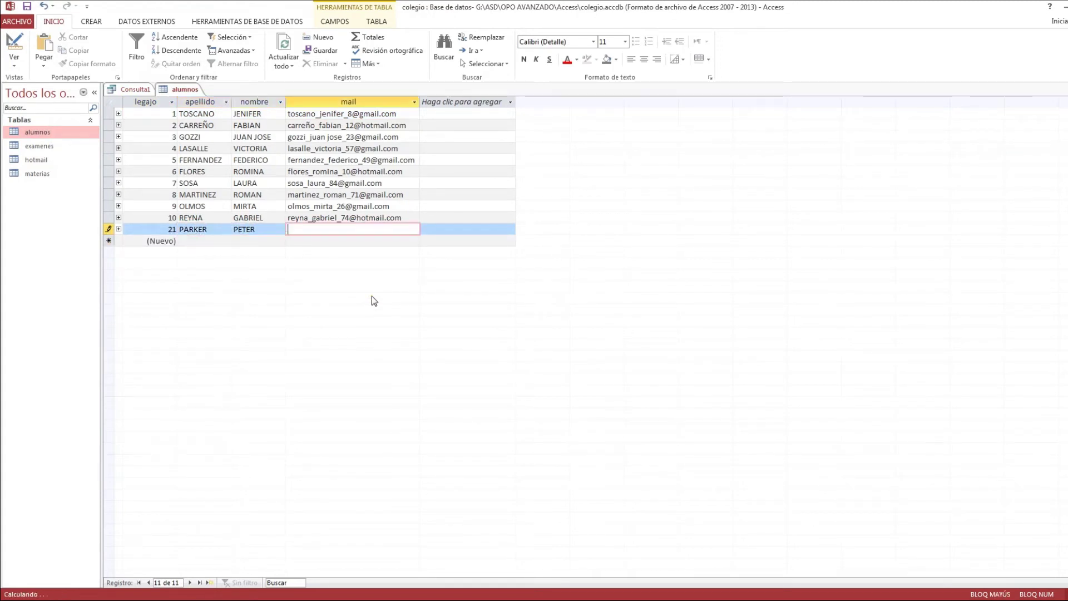
key(Caps_Lock)
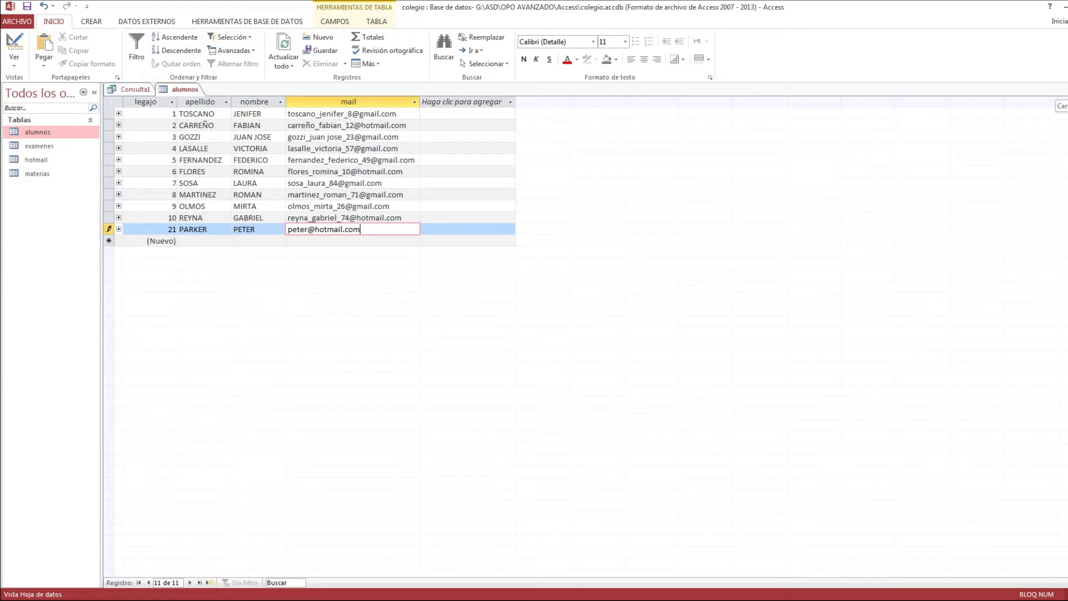
click(1066, 89)
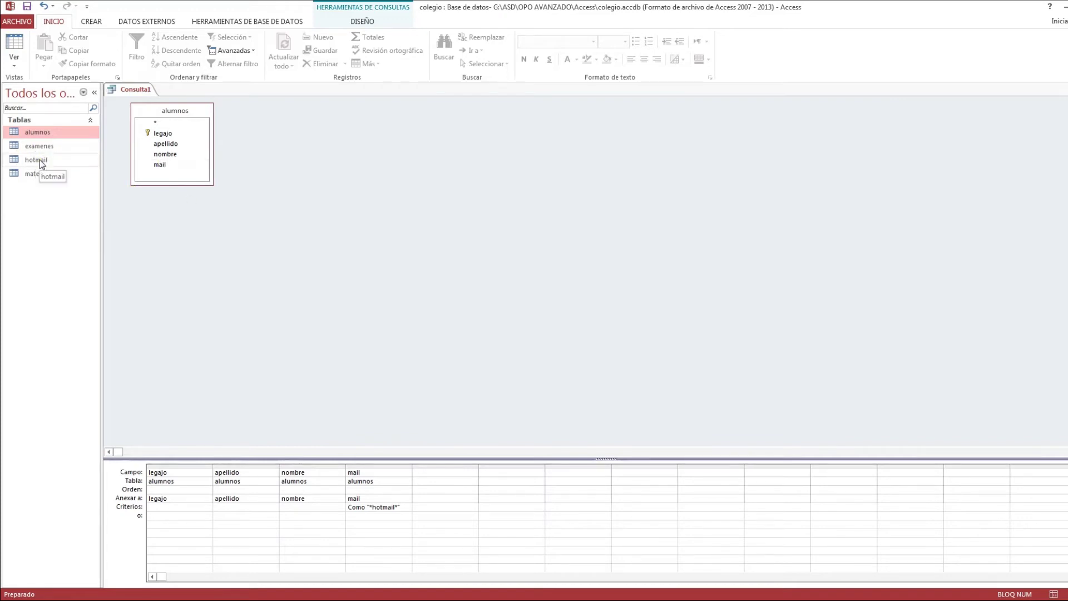
- Open the hotmail table to check its records, then close it and return to the query design
click(94, 23)
click(367, 23)
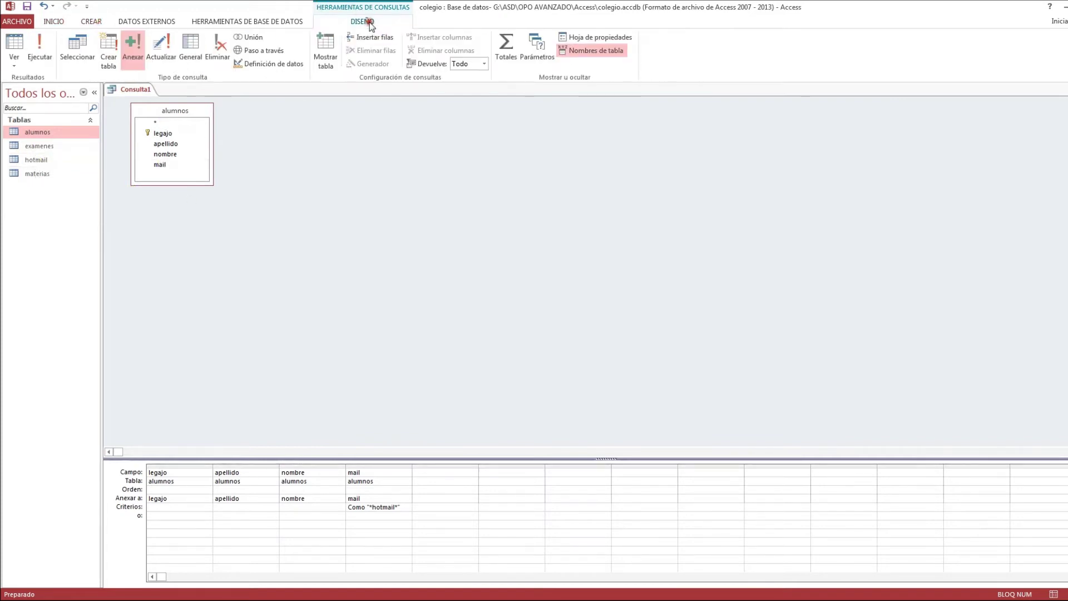
double_click(36, 160)
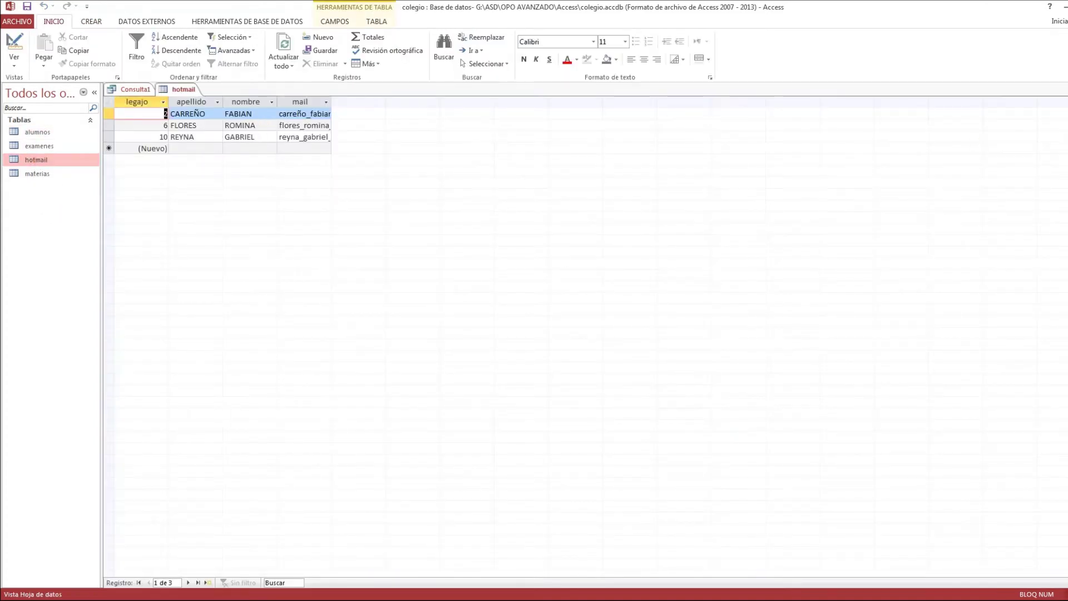
key(ctrl+w)
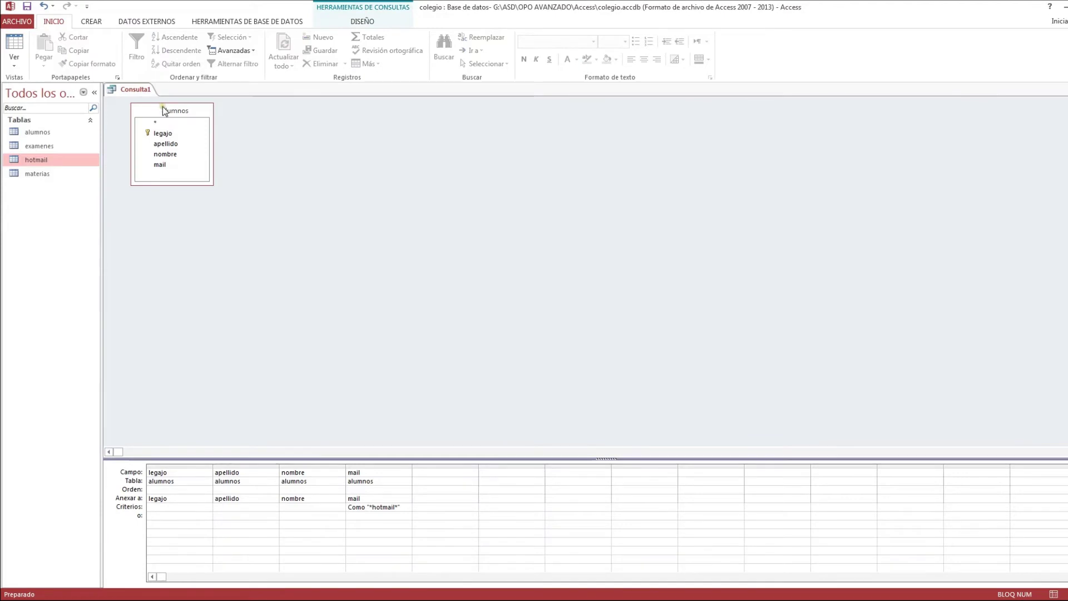
click(164, 110)
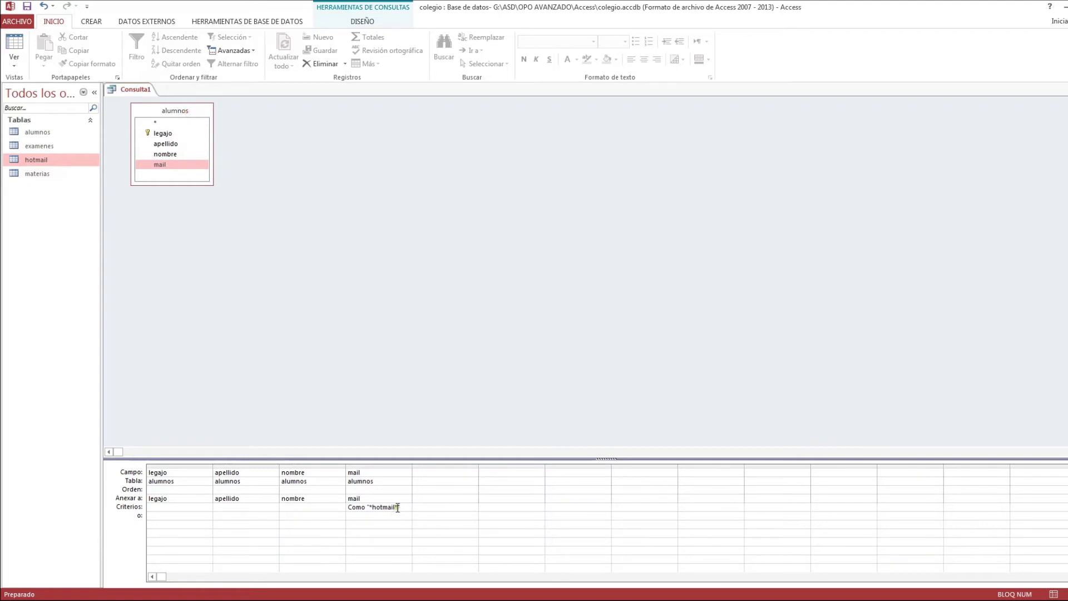
- Replace the *hotmail* criterion on mail with the new student's specific e-mail address
drag(406, 505, 339, 508)
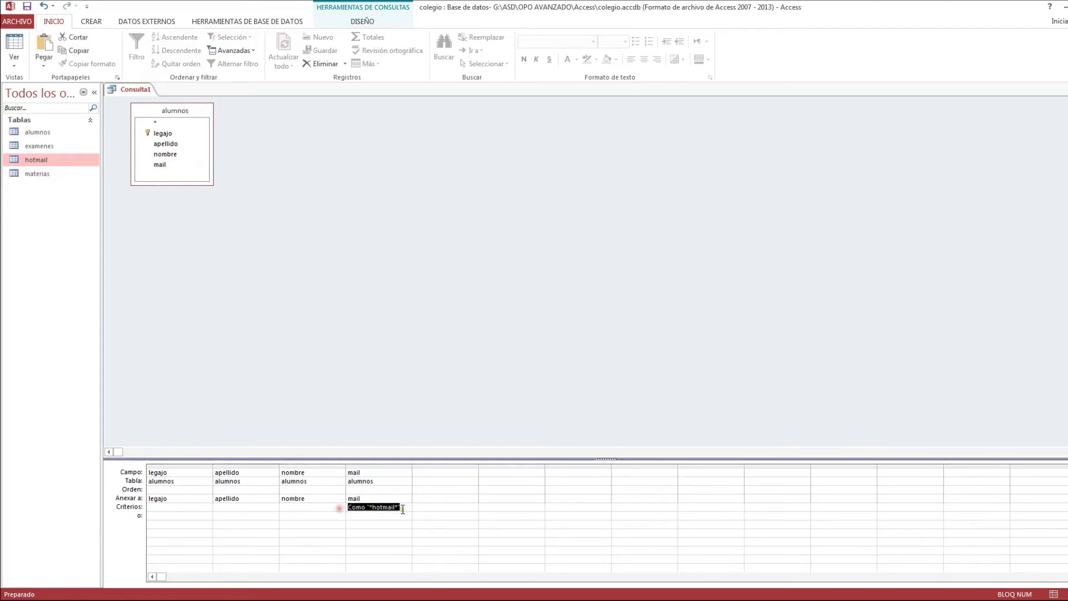
key(Delete)
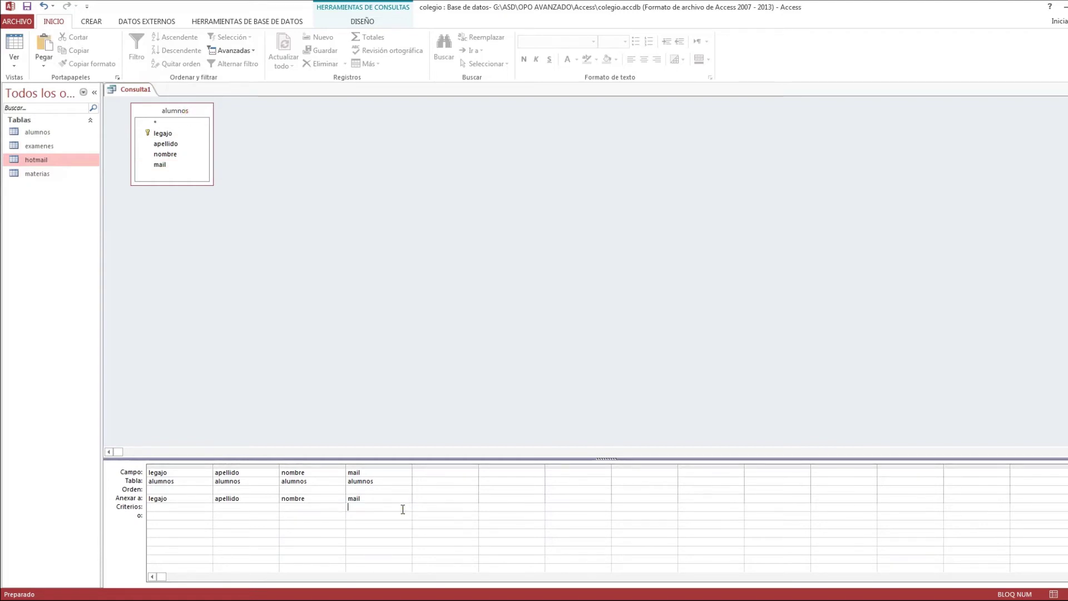
click(362, 21)
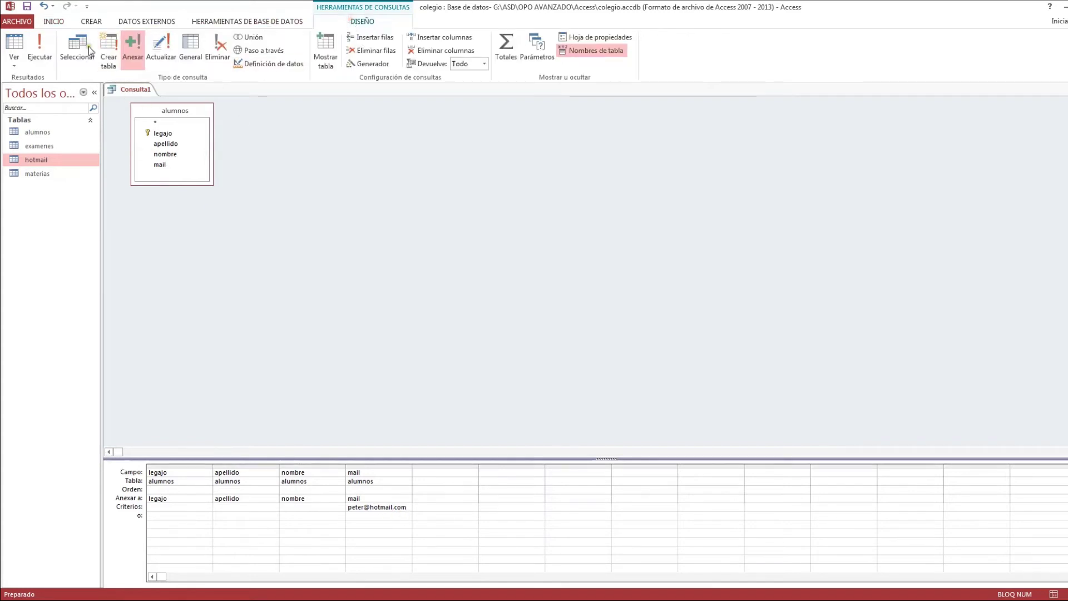
- Run the append query to add the one student, then verify the new row in hotmail
click(41, 45)
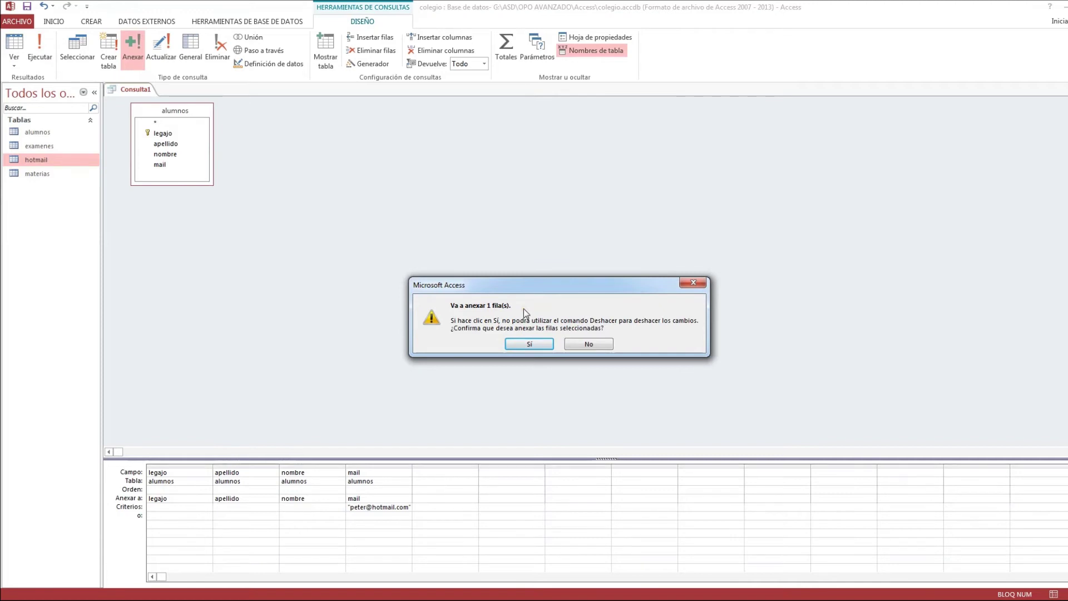
click(537, 346)
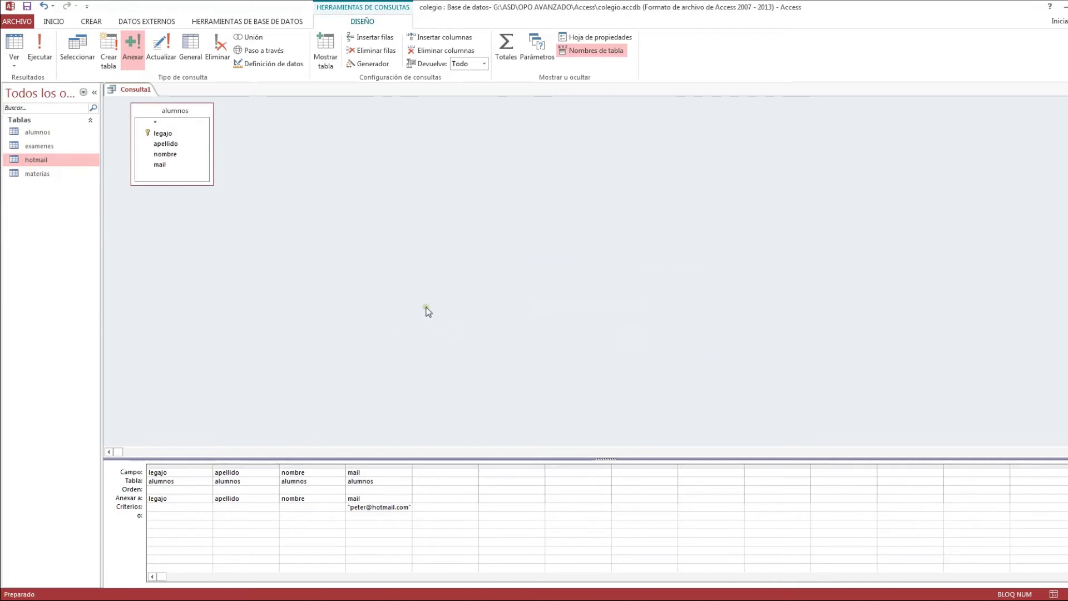
double_click(36, 160)
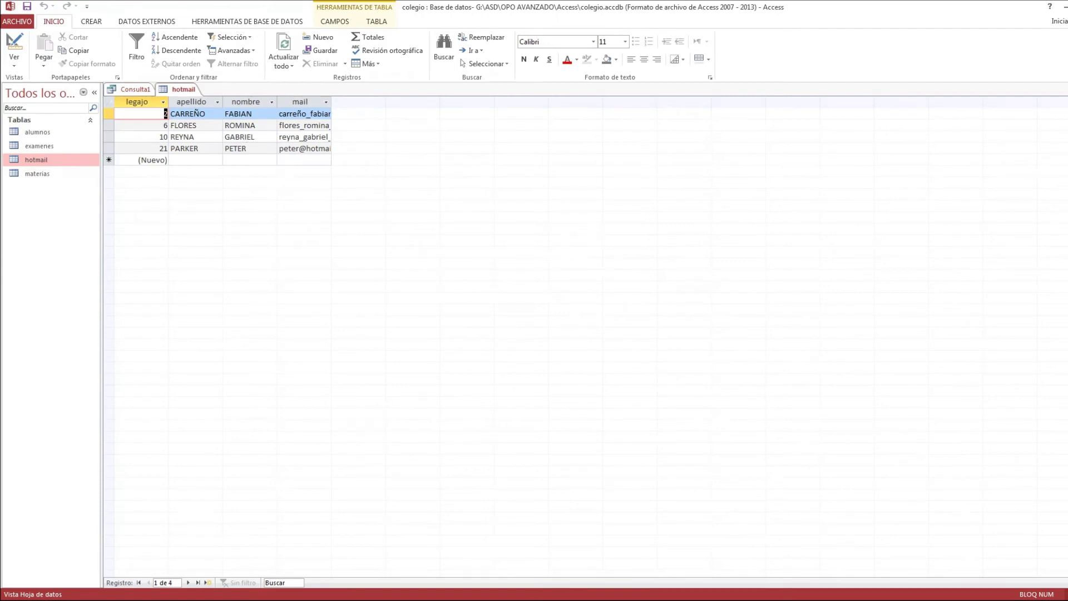
click(1067, 89)
click(365, 21)
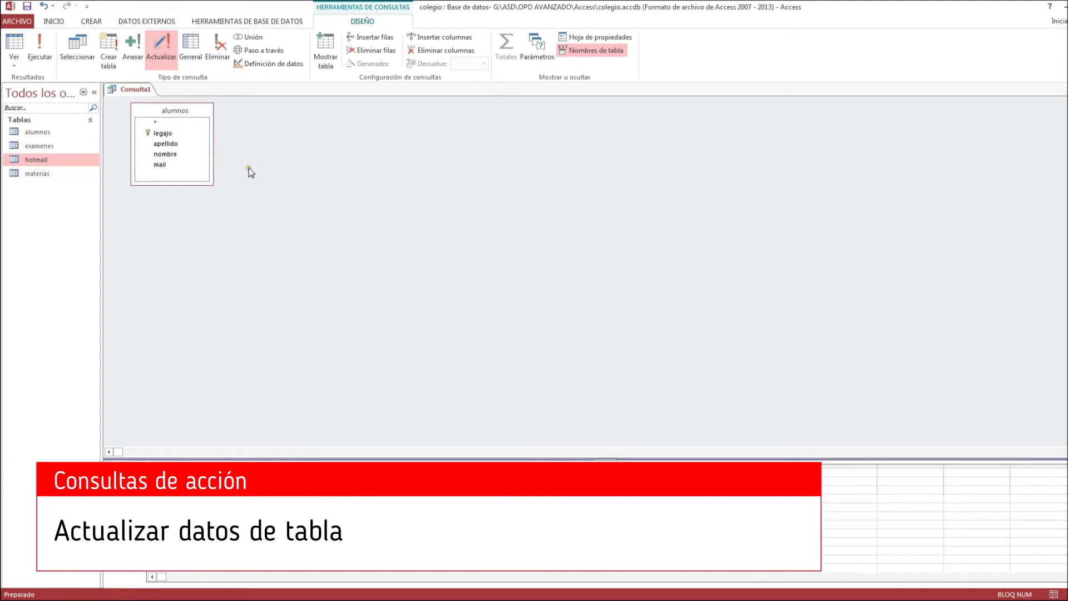
- Enter the student's new hotmail e-mail in mail's Actualizar a cell and widen the mail column
click(190, 107)
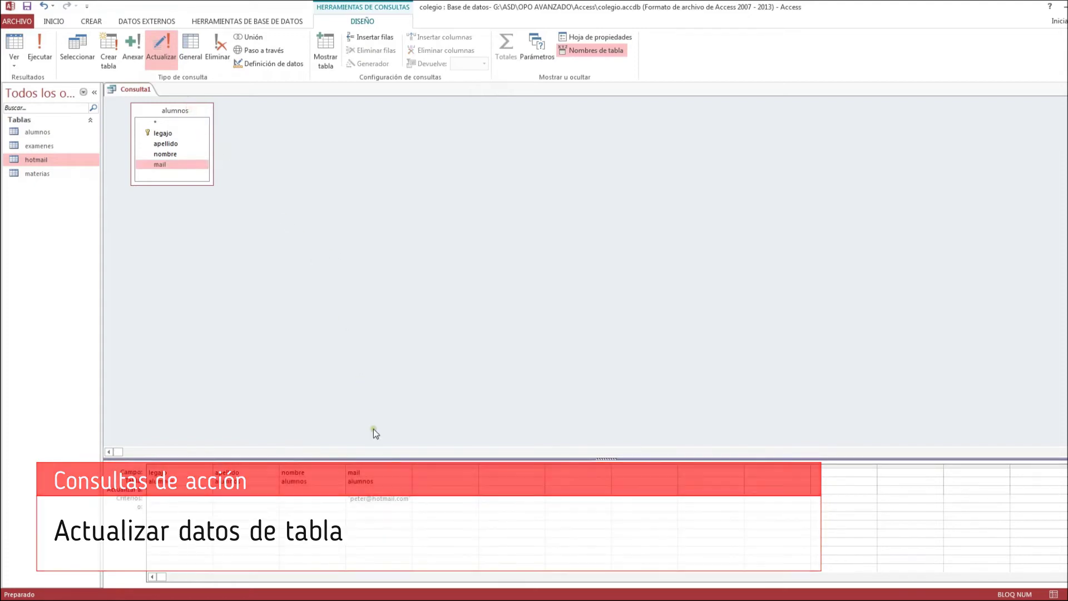
click(464, 378)
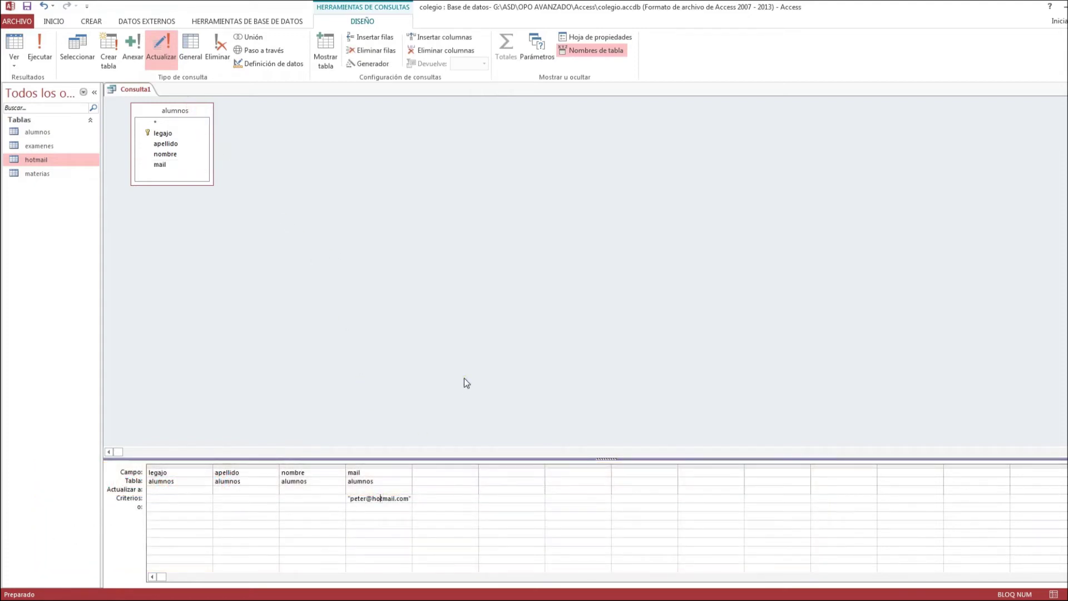
click(389, 499)
click(360, 490)
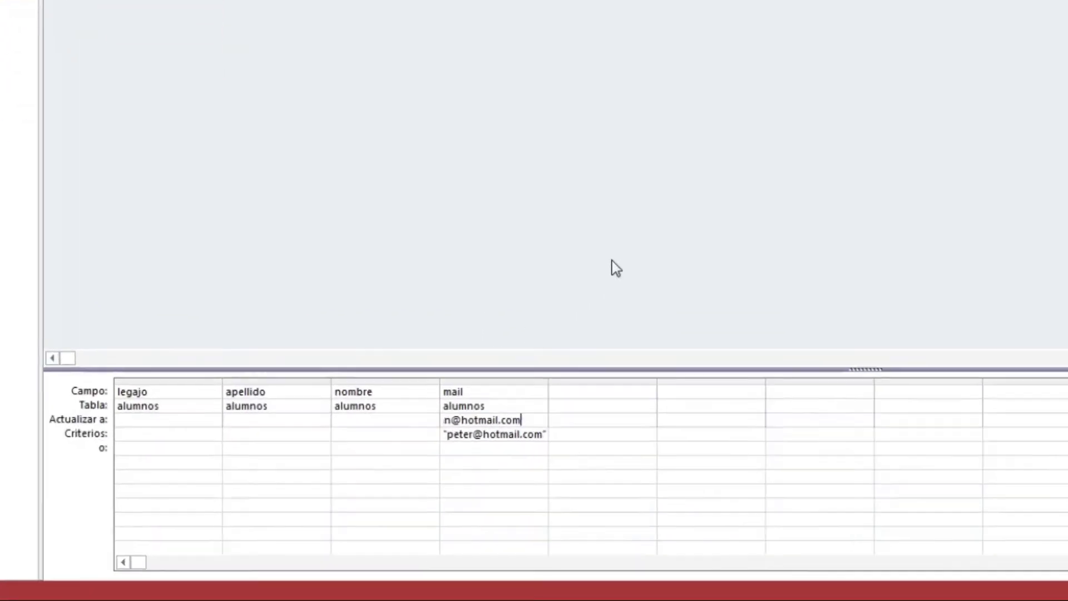
drag(548, 383, 552, 382)
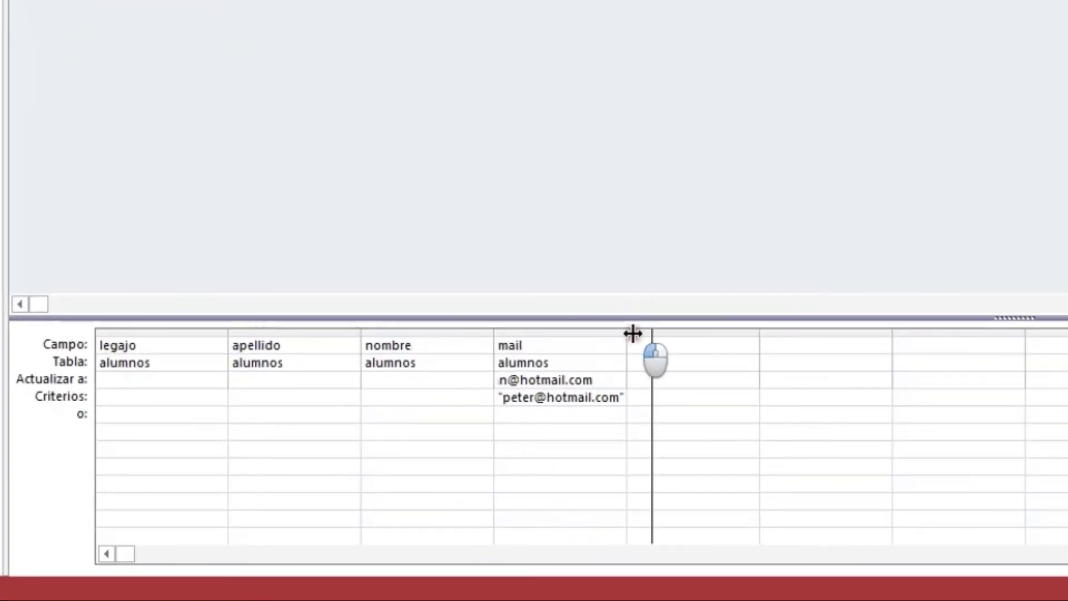
drag(633, 333, 789, 334)
click(639, 394)
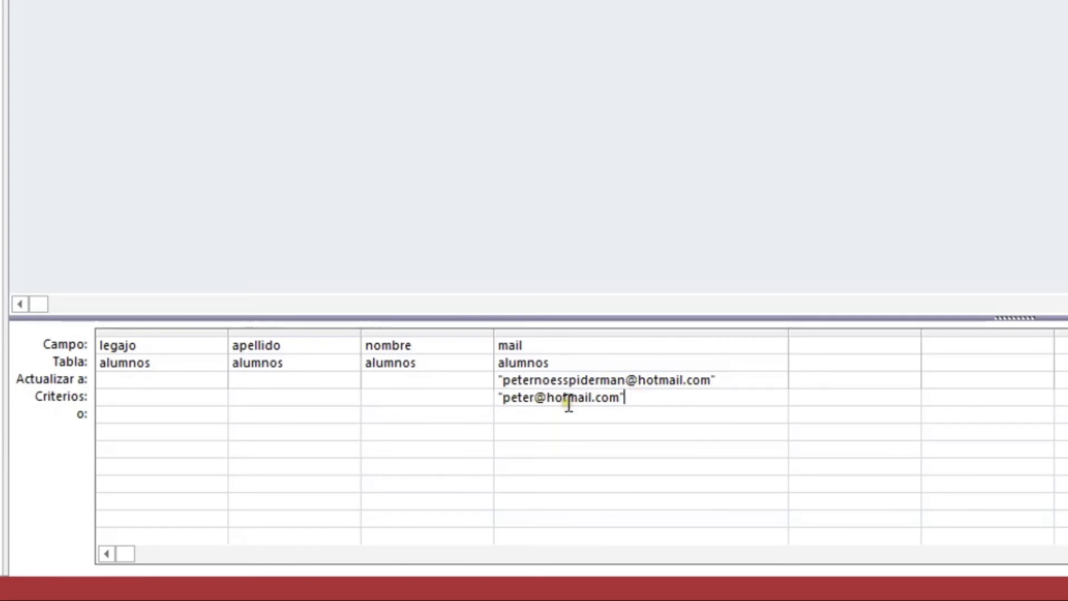
click(576, 379)
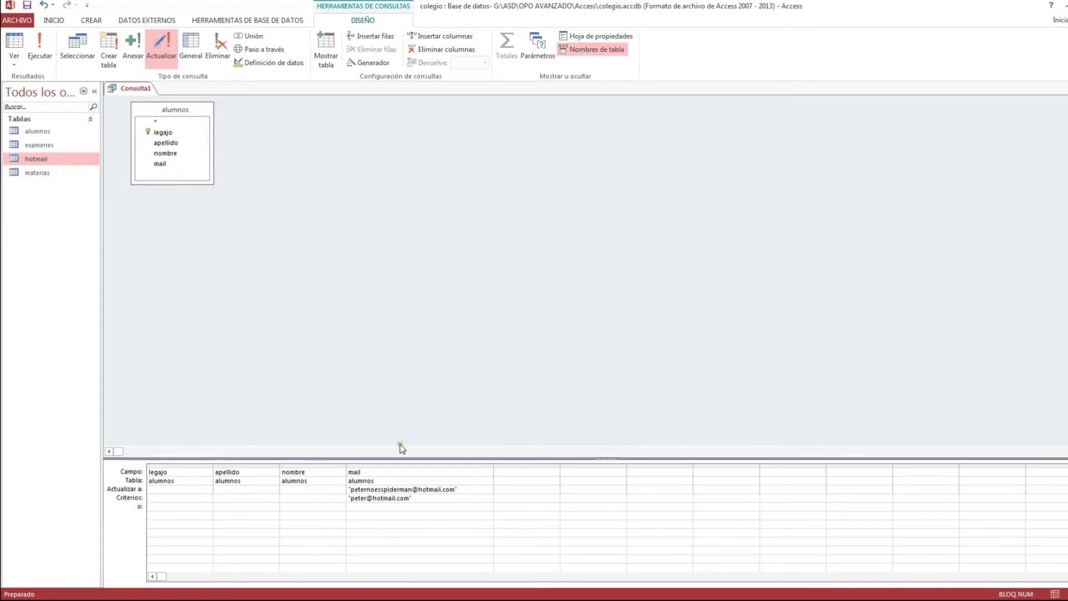
- Run the update on the one matching row, then open alumnos to confirm student 21's new hotmail address
click(49, 53)
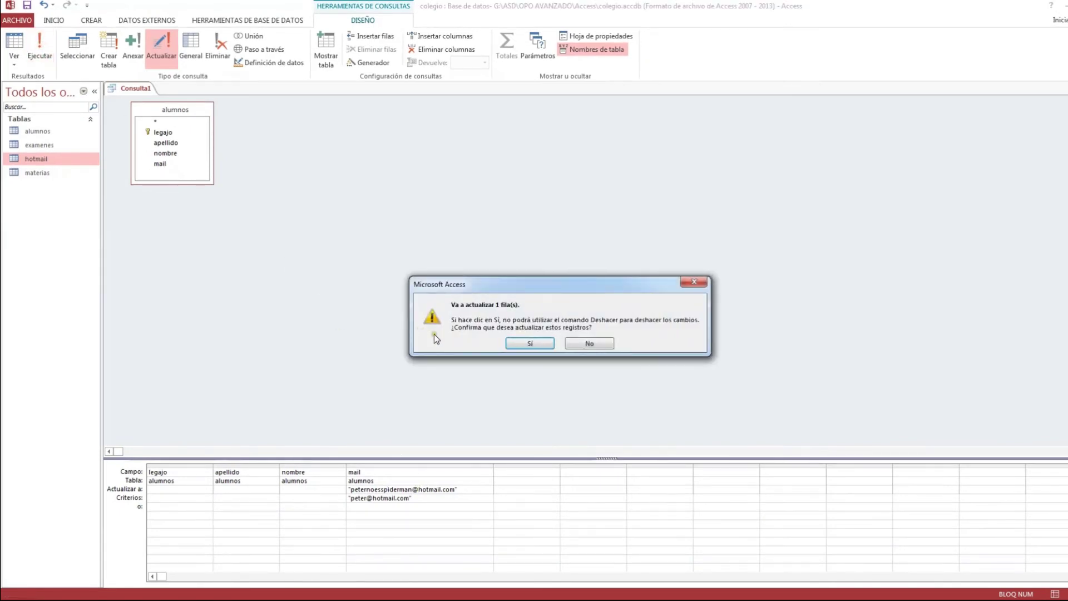
click(531, 343)
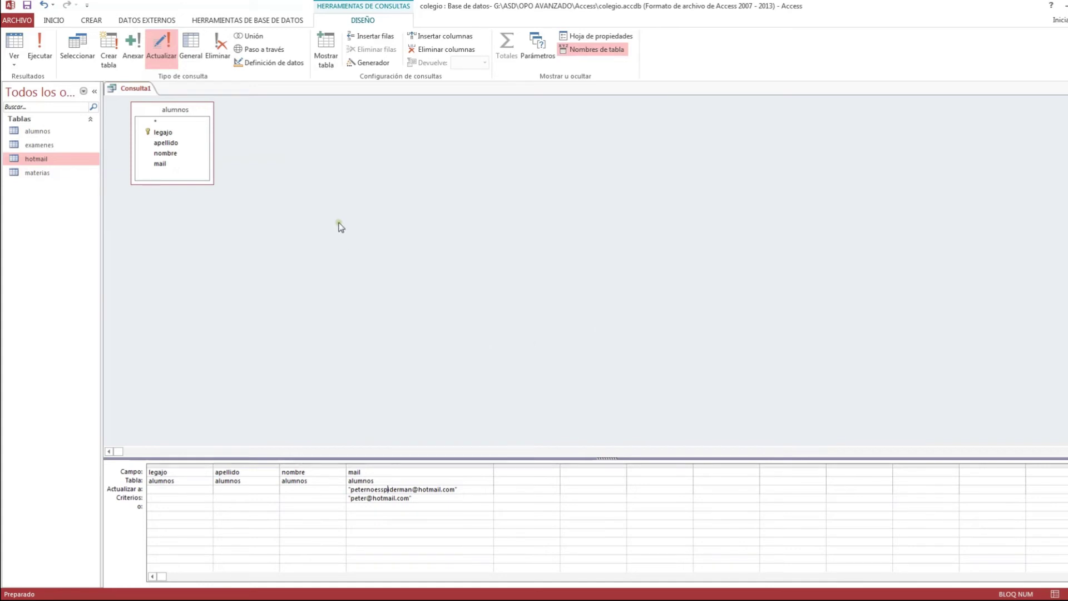
click(178, 109)
double_click(54, 132)
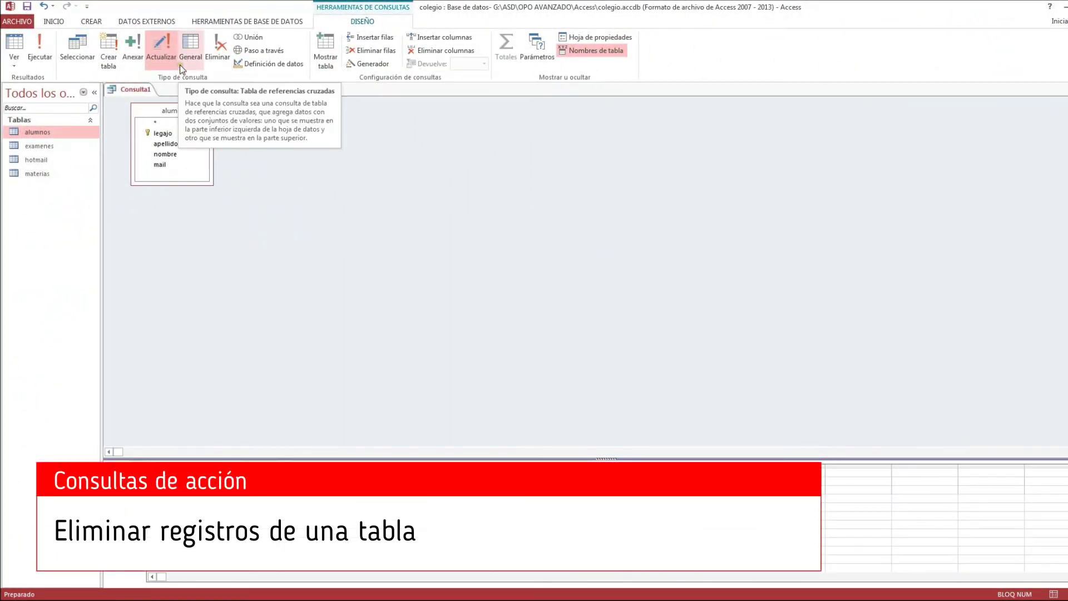
- Make Consulta1 a delete query with all alumnos fields, filtering apellido by the student's surname
click(222, 46)
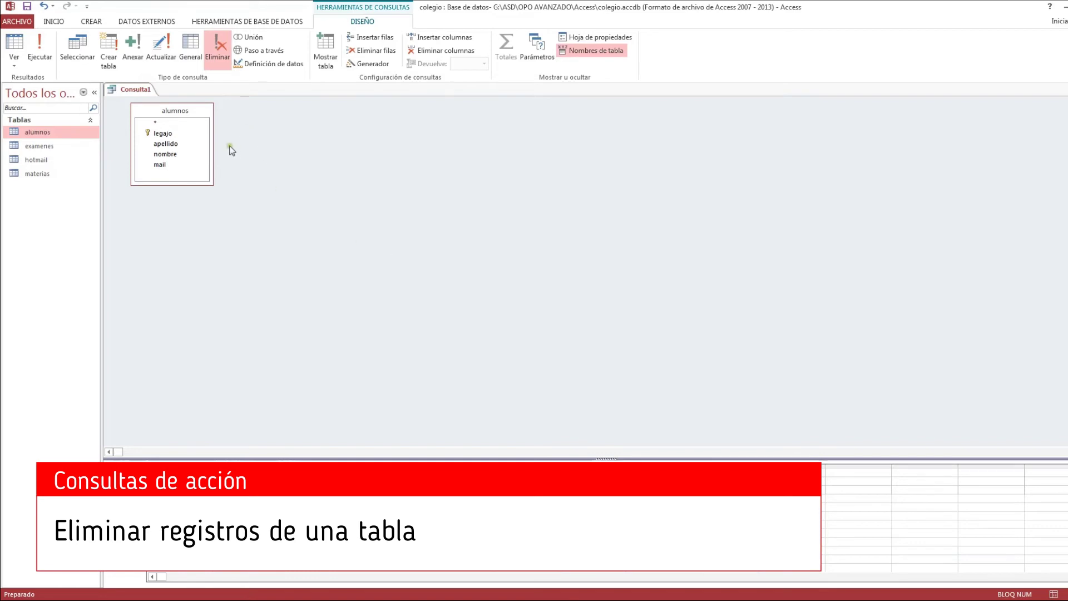
double_click(185, 113)
drag(184, 113, 156, 485)
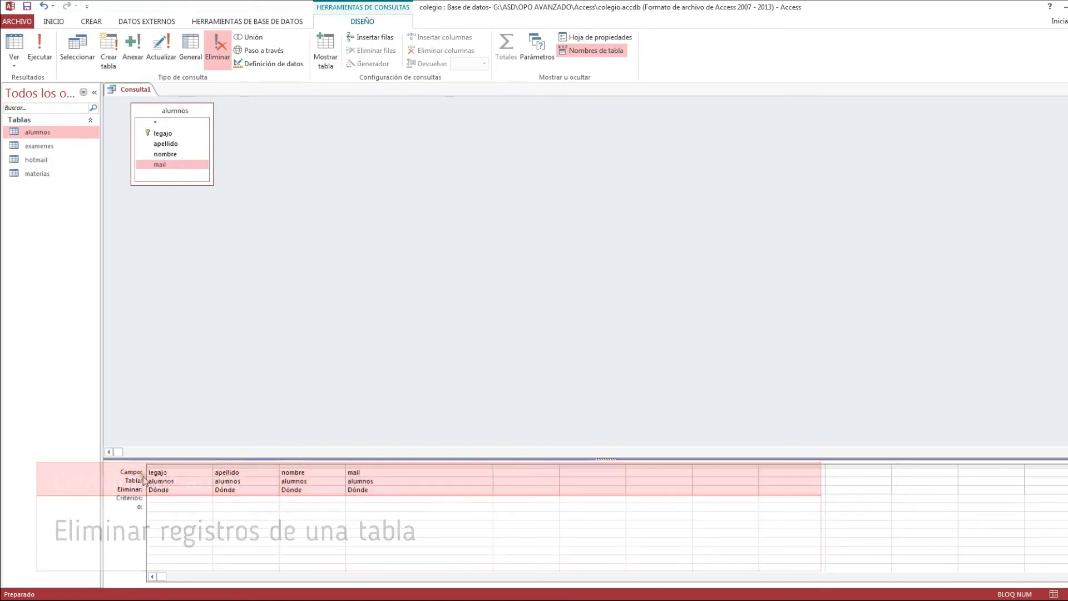
click(367, 499)
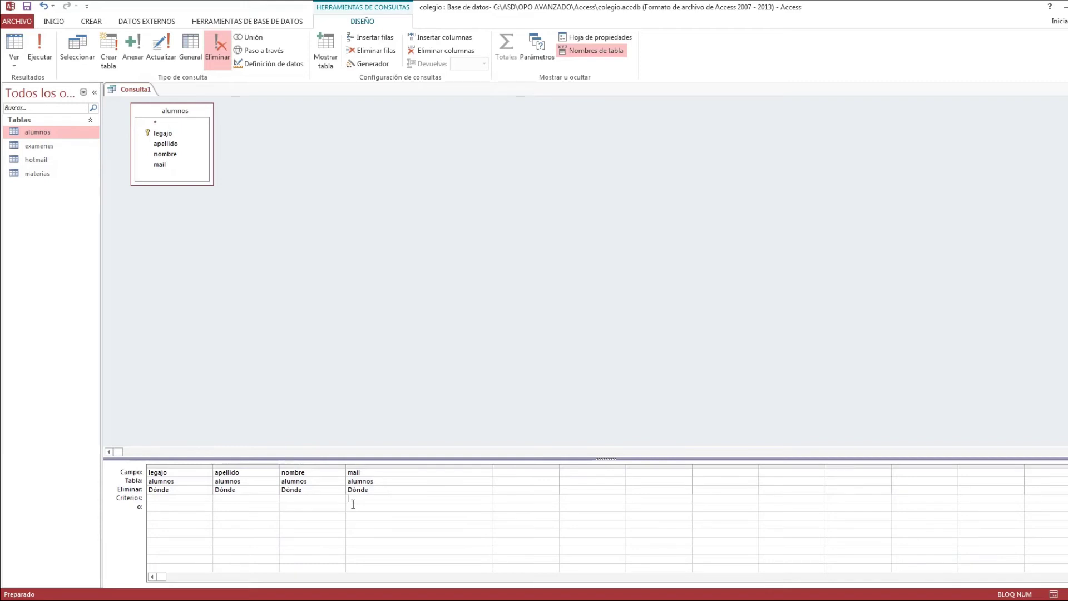
key(Left)
key(Left)
text(carreñ)
- Attempt the delete, then close the key-violation warning without deleting the student's record
click(41, 42)
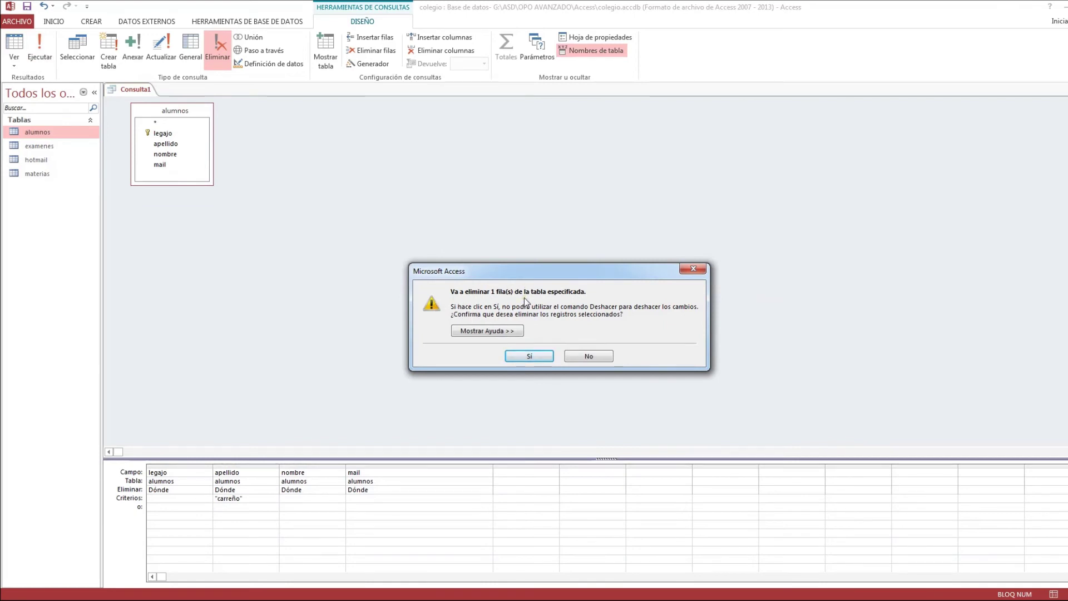
click(544, 360)
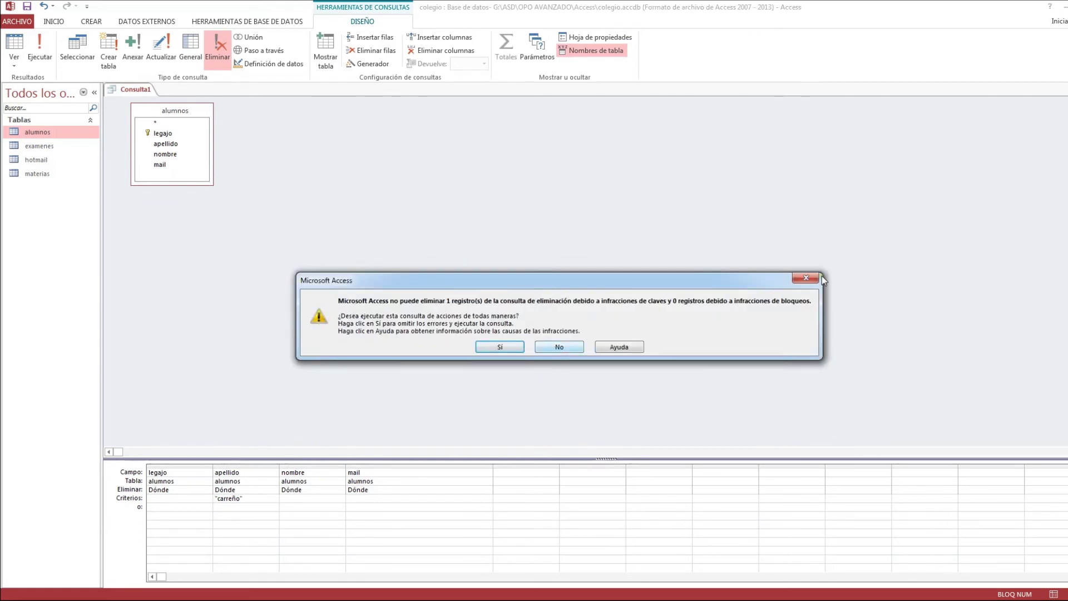
click(813, 278)
click(468, 222)
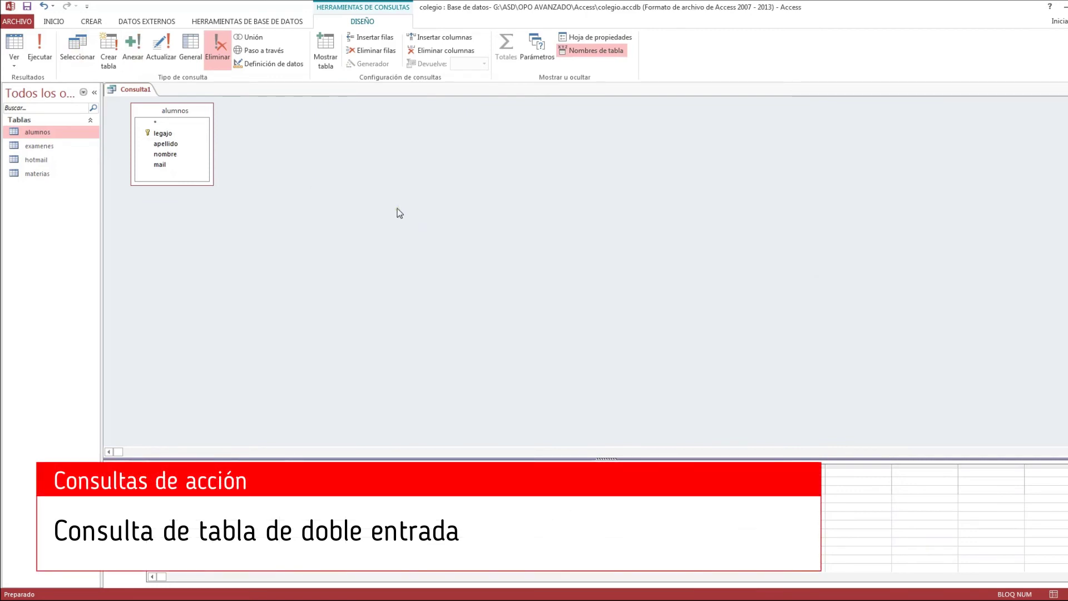
- Switch to a crosstab query, add the examenes and materias tables, and delete the four old grid columns
click(196, 50)
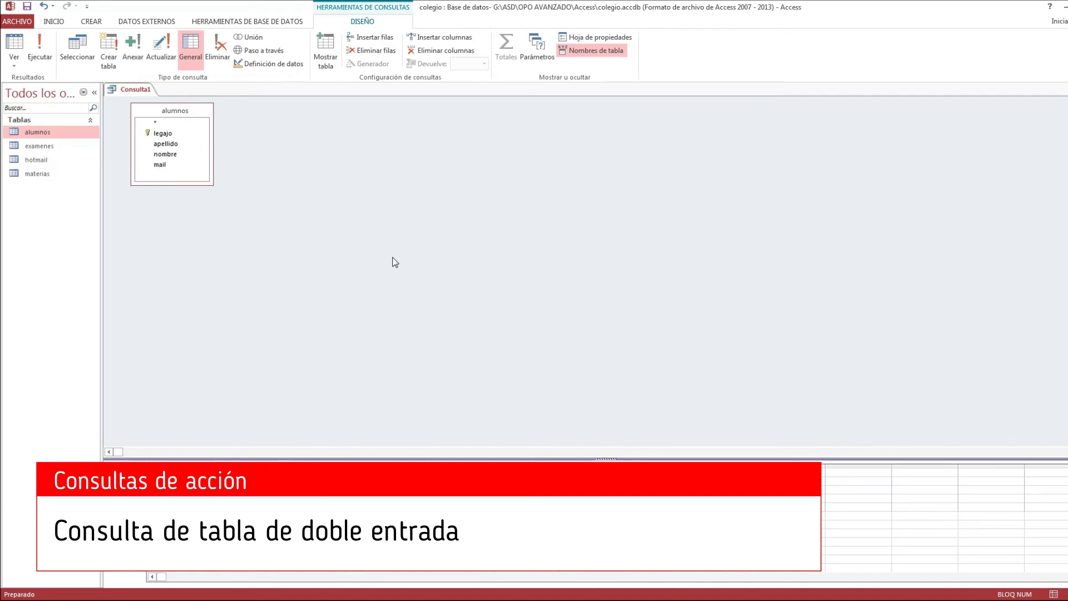
click(325, 50)
double_click(493, 465)
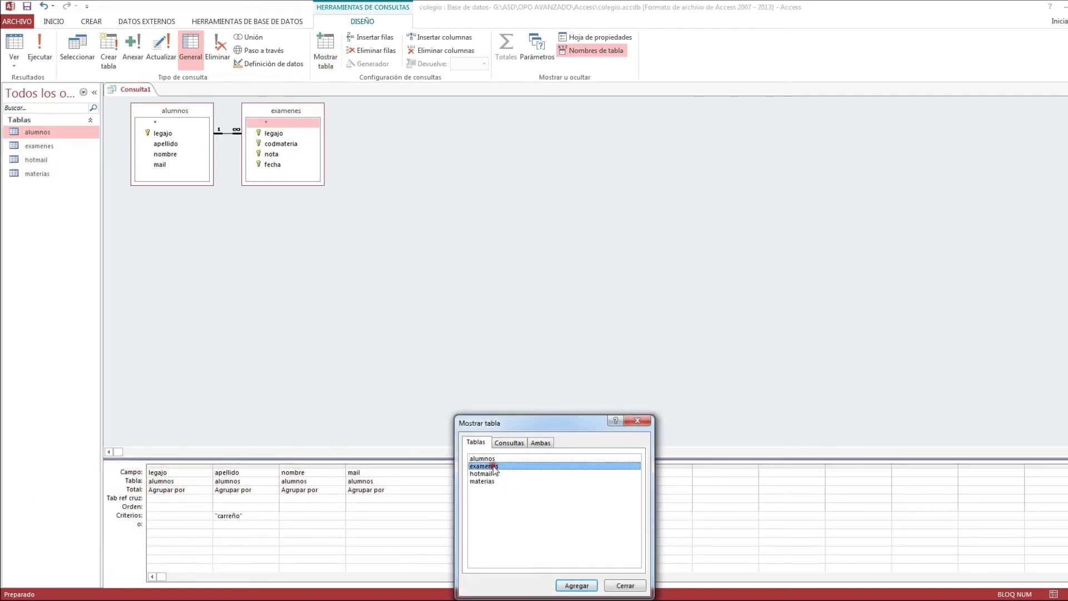
double_click(484, 481)
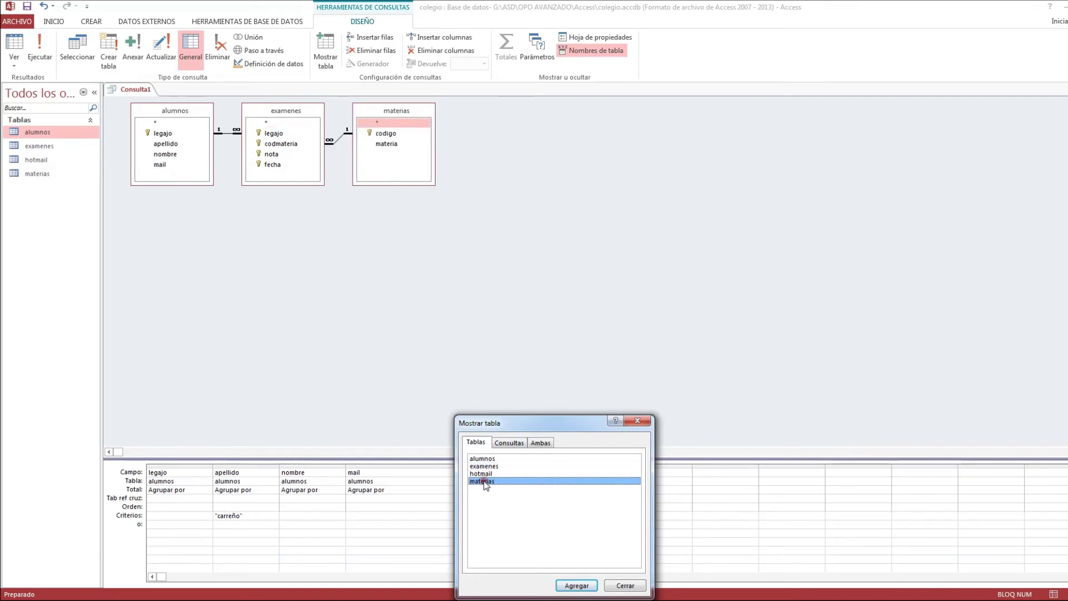
click(619, 587)
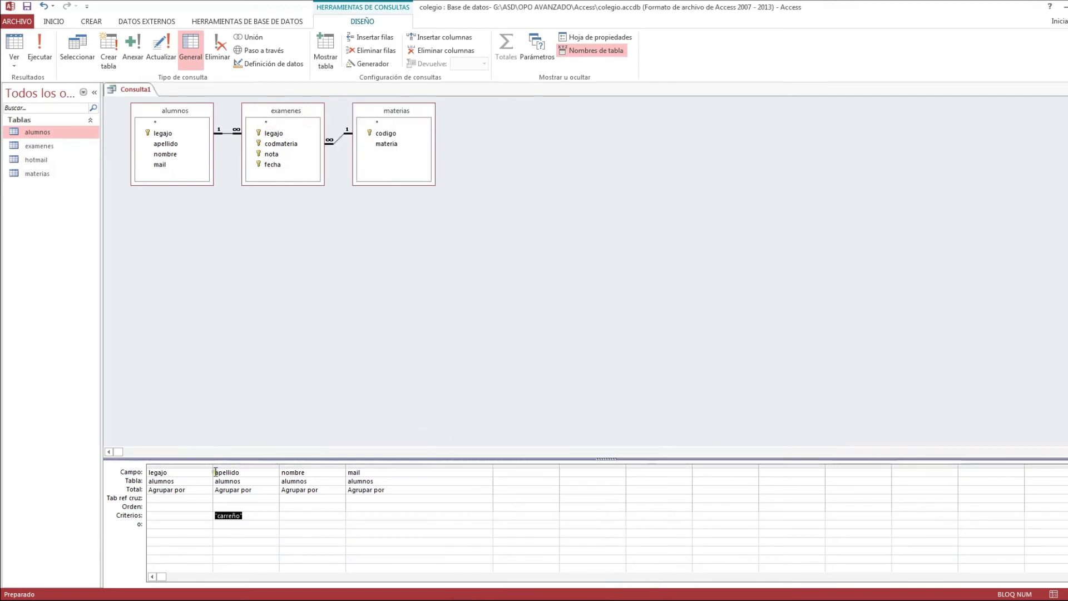
drag(199, 466, 356, 472)
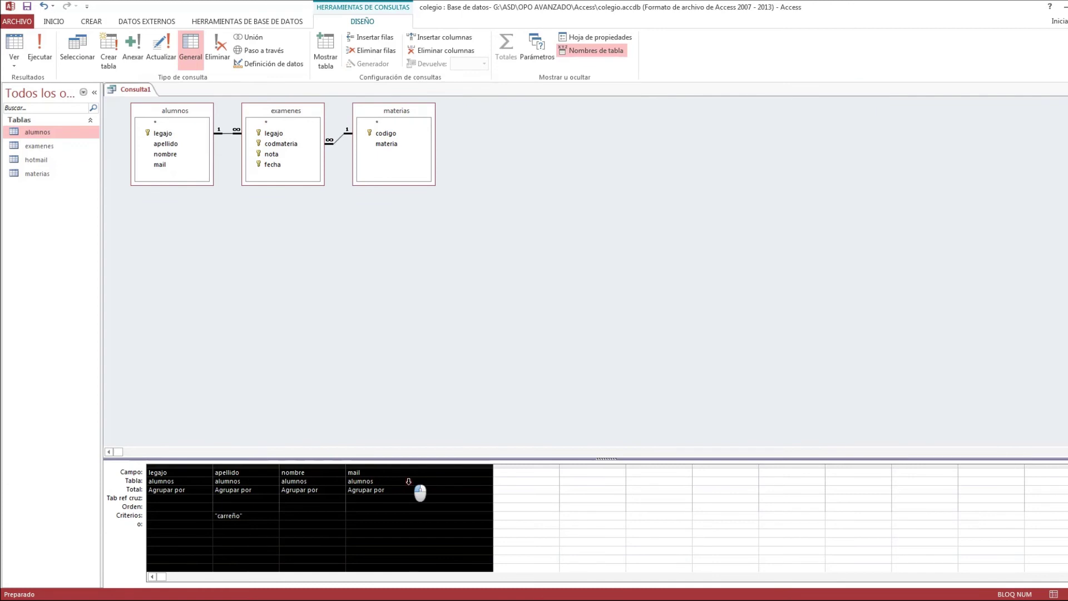
key(Delete)
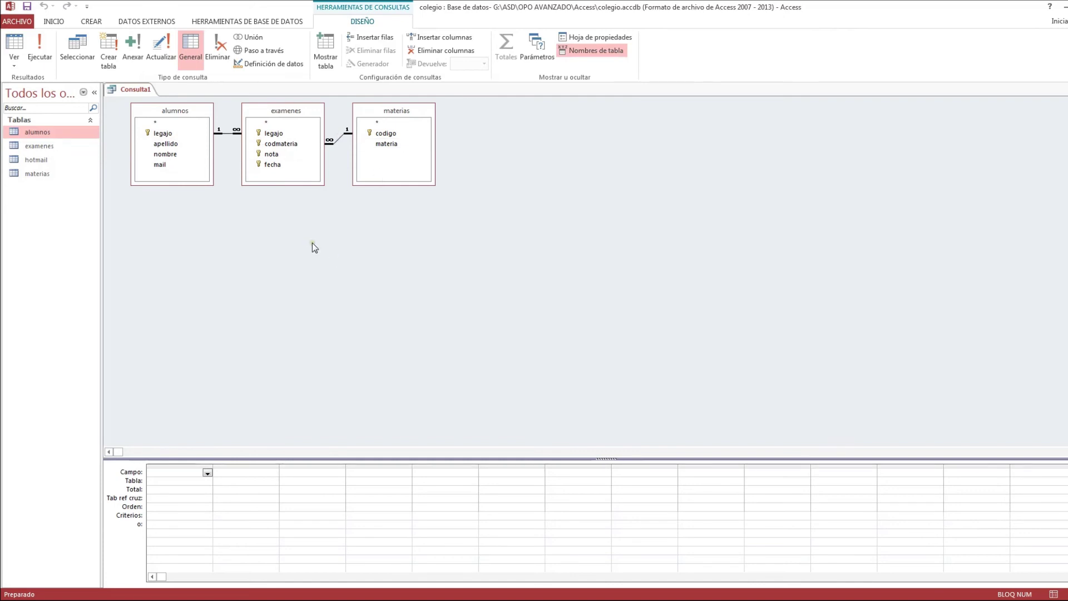
- Add apellido from alumnos, materia from materias and nota from examenes to the query grid
double_click(160, 144)
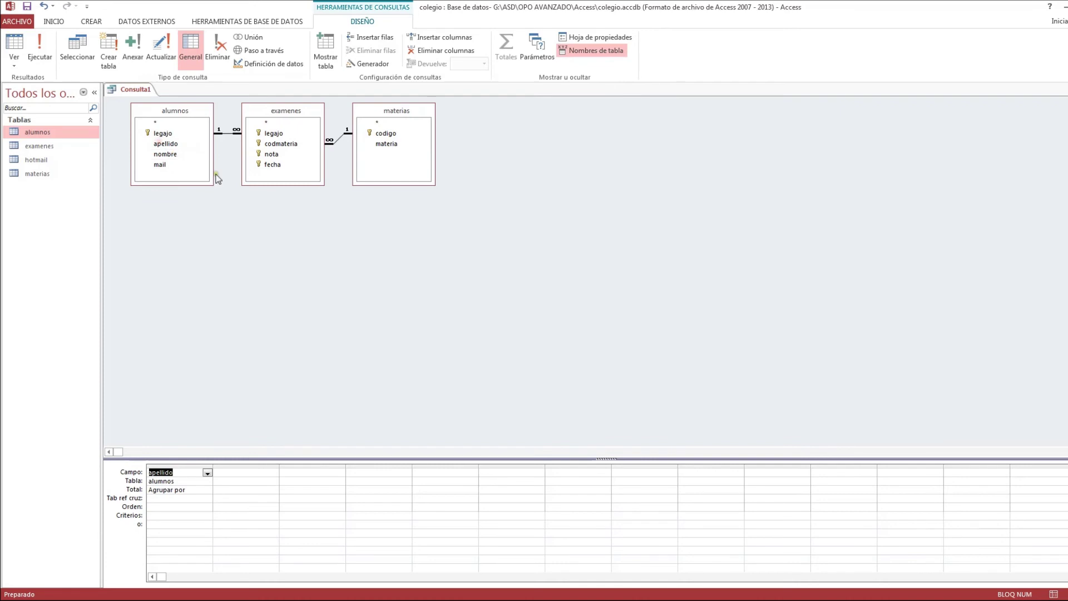
double_click(390, 144)
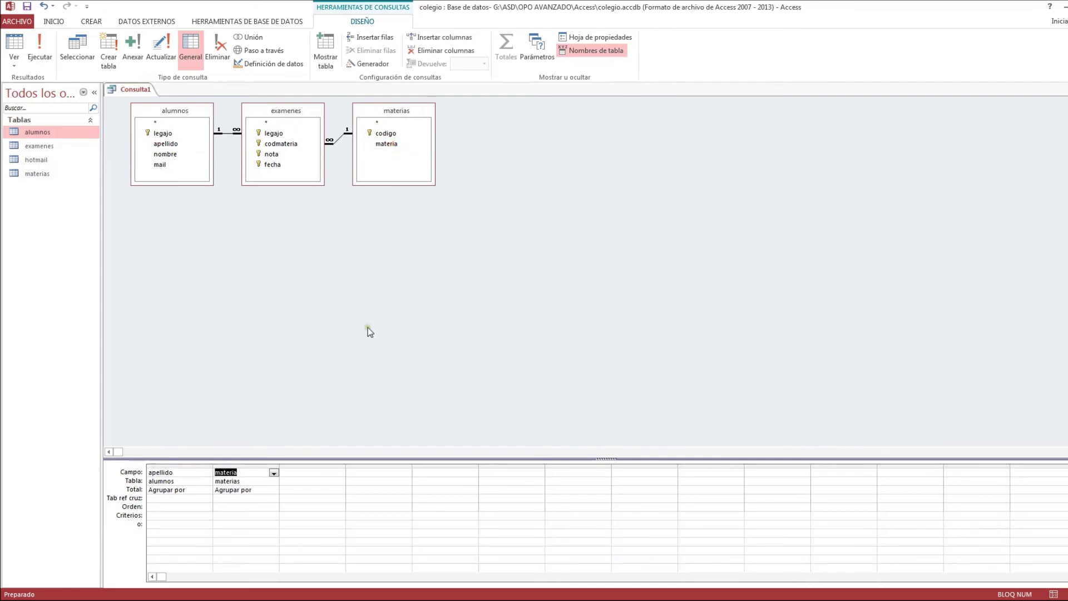
double_click(271, 154)
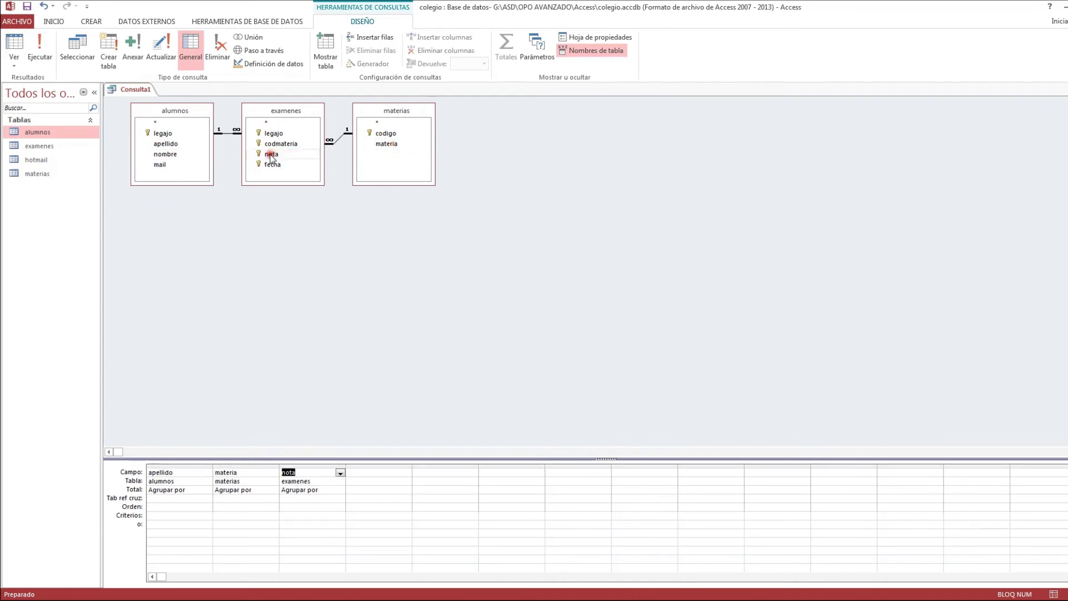
click(378, 396)
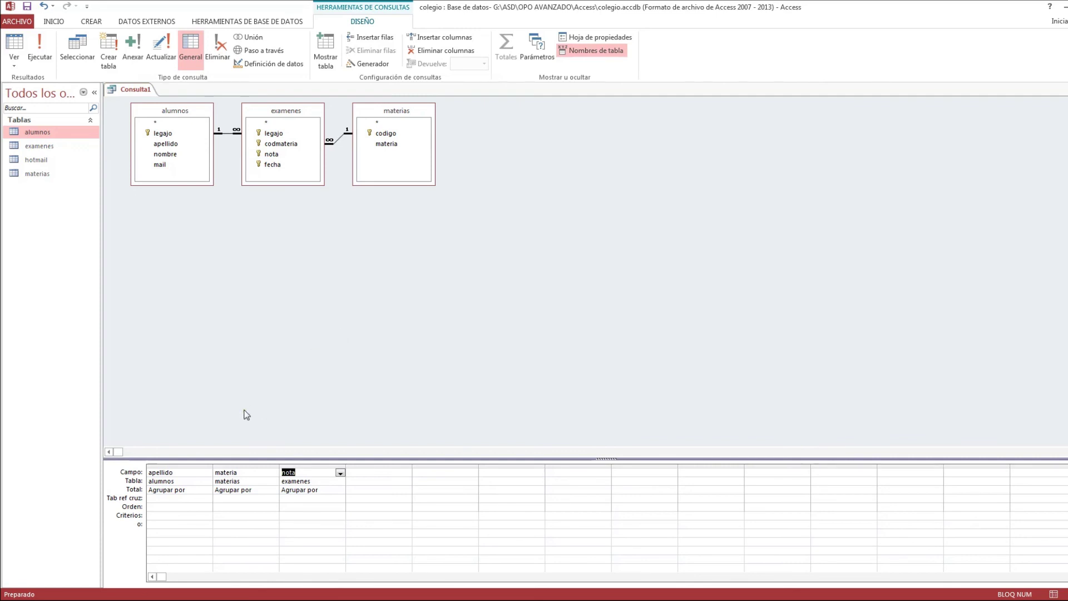
click(166, 498)
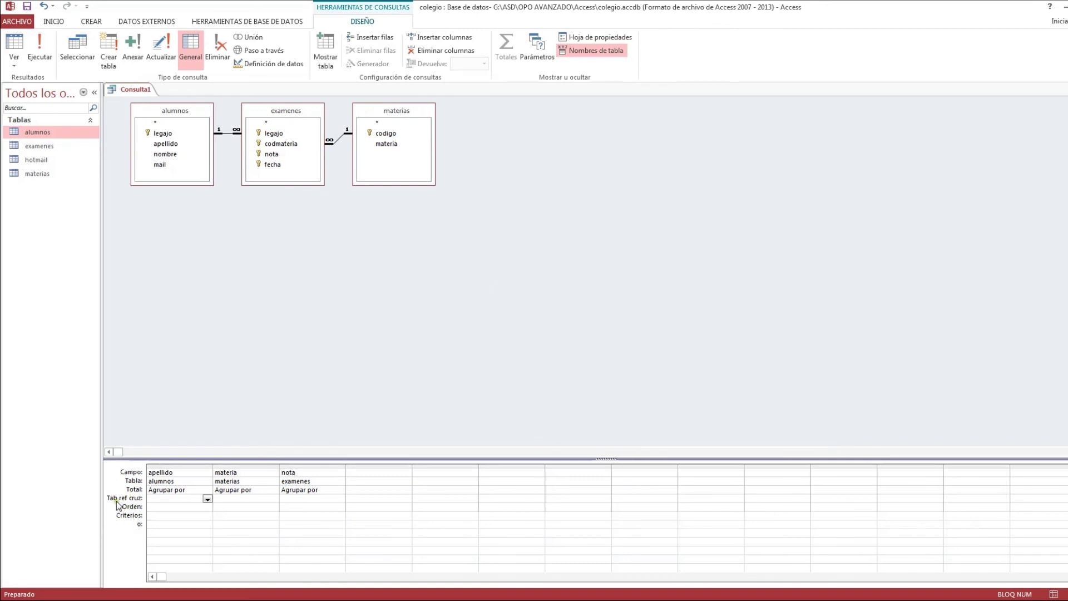
click(207, 497)
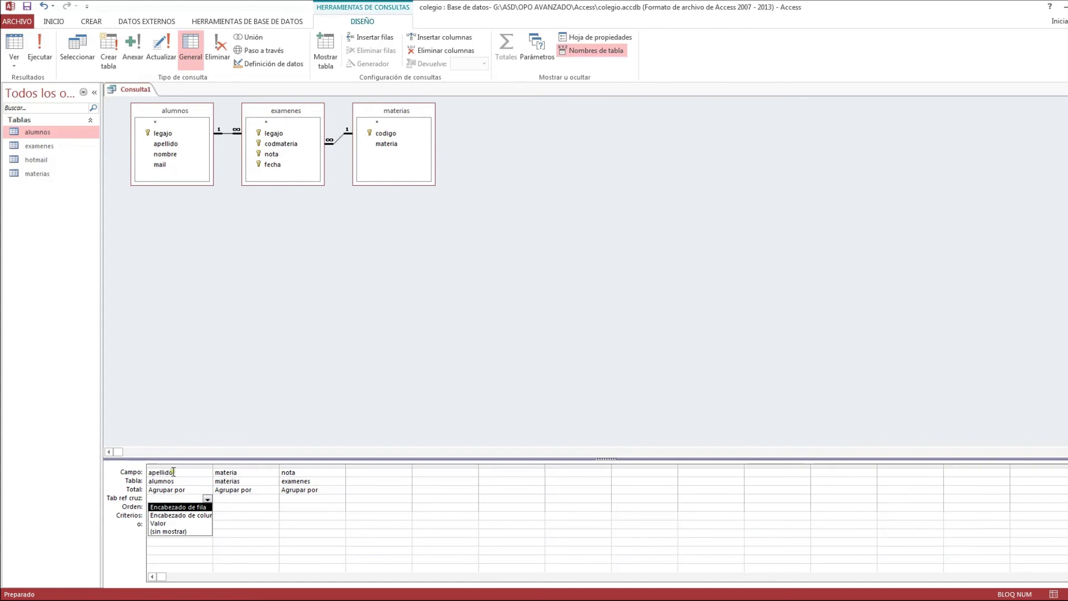
- Set apellido as Encabezado de fila, materia as Encabezado de columna, and nota as Valor
click(170, 507)
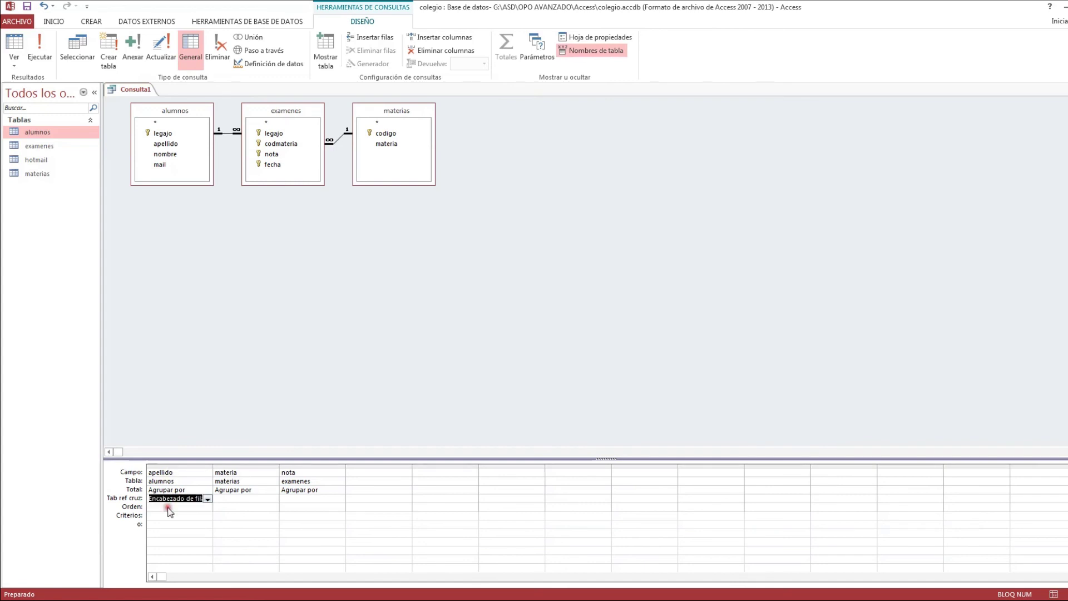
click(236, 500)
click(273, 499)
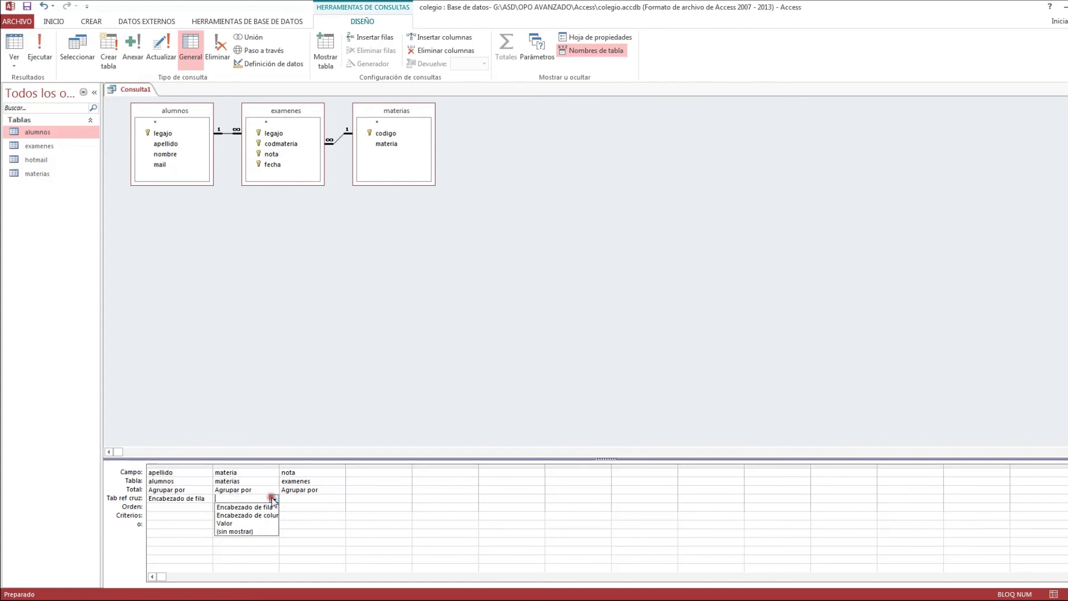
click(265, 516)
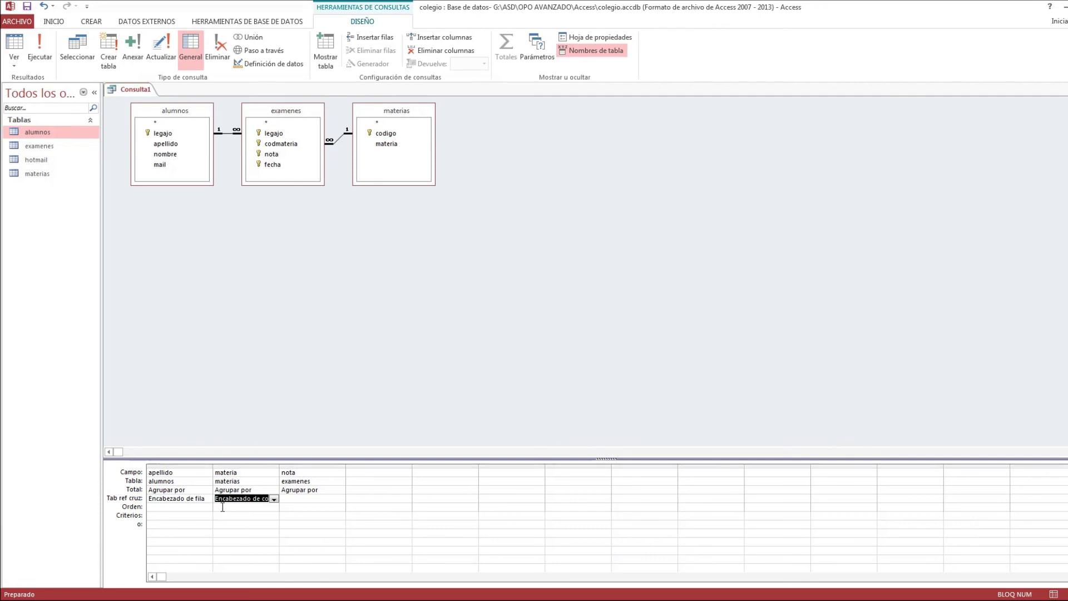
click(299, 498)
click(341, 499)
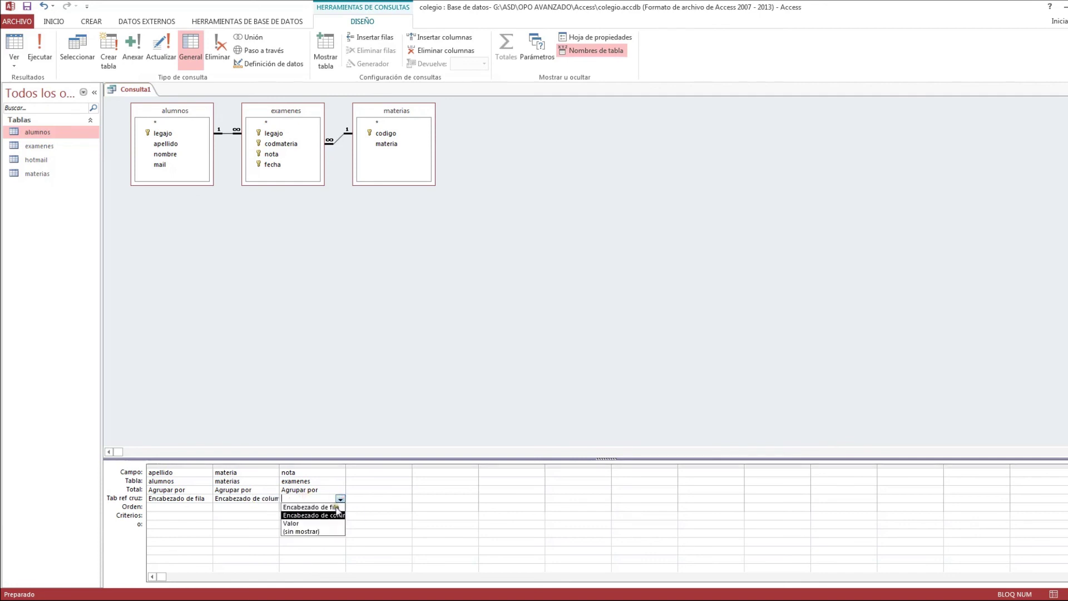
click(306, 523)
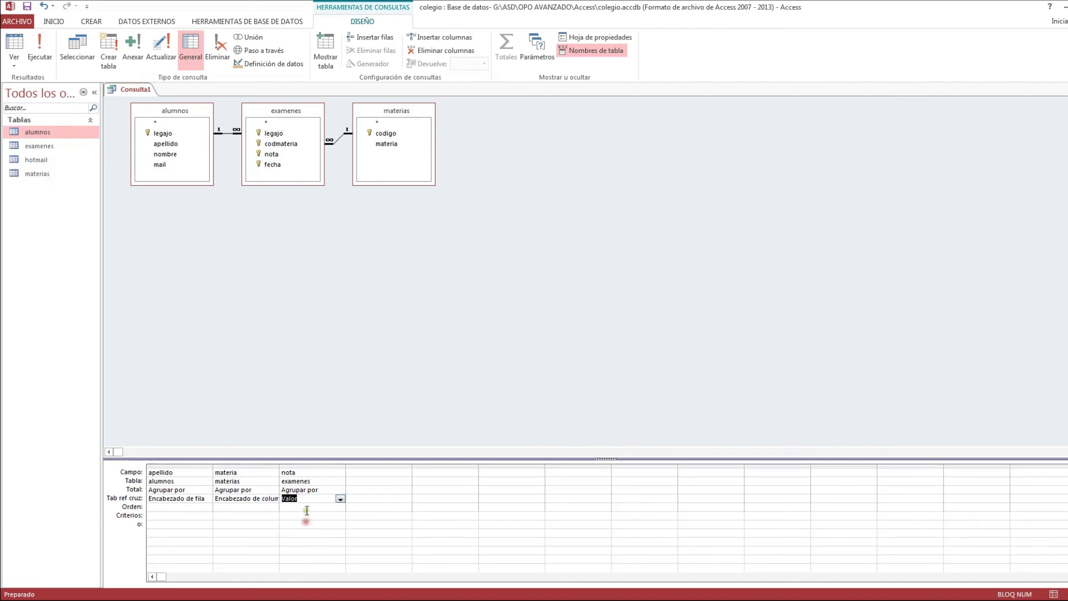
- Set nota's Total to Promedio and run the crosstab to see each student's subject averages
click(339, 490)
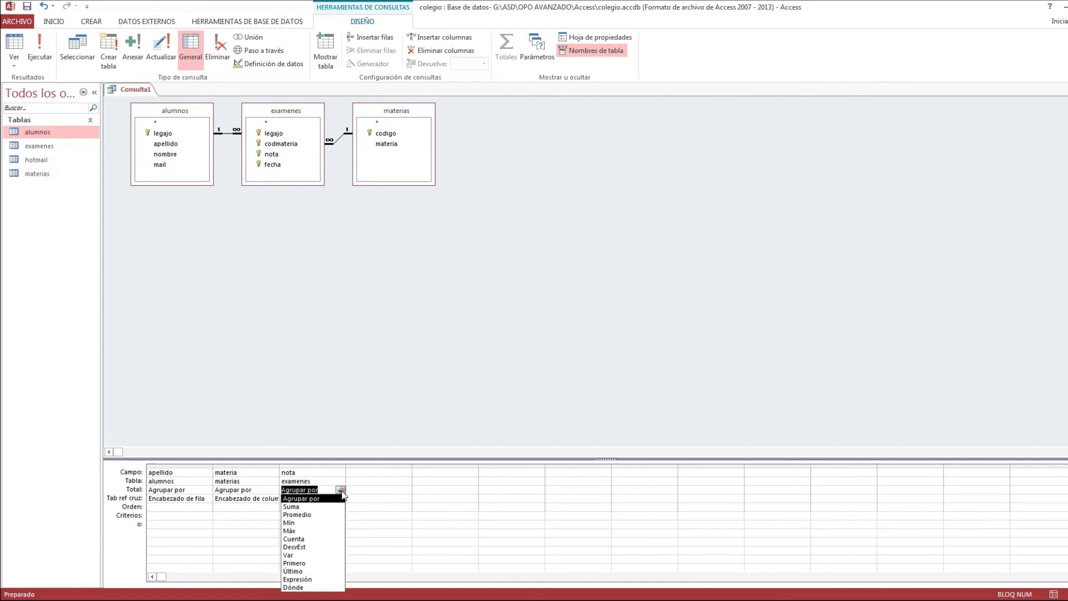
click(322, 515)
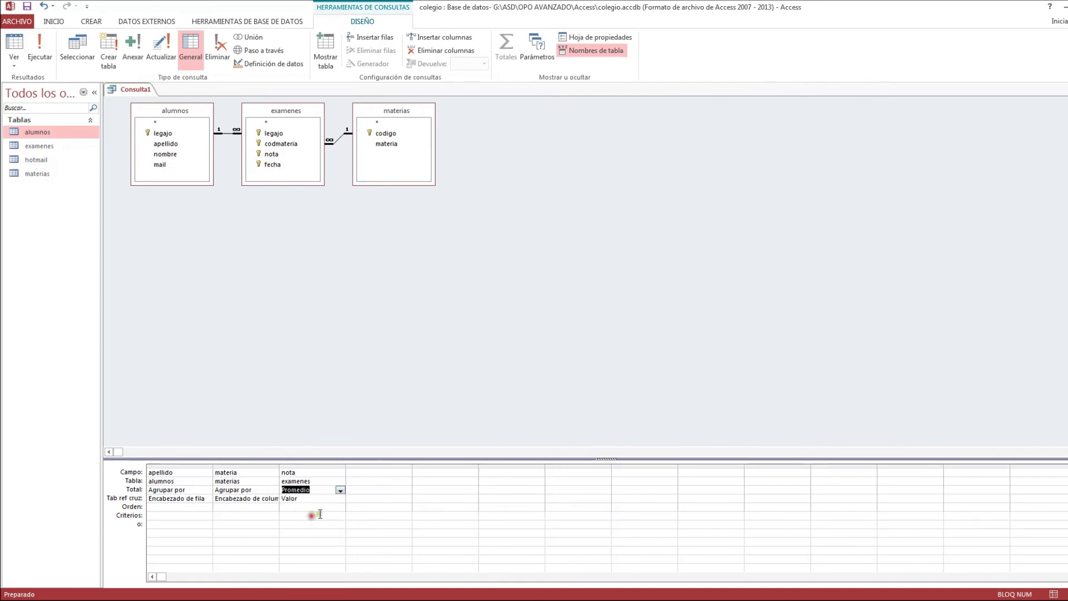
click(35, 51)
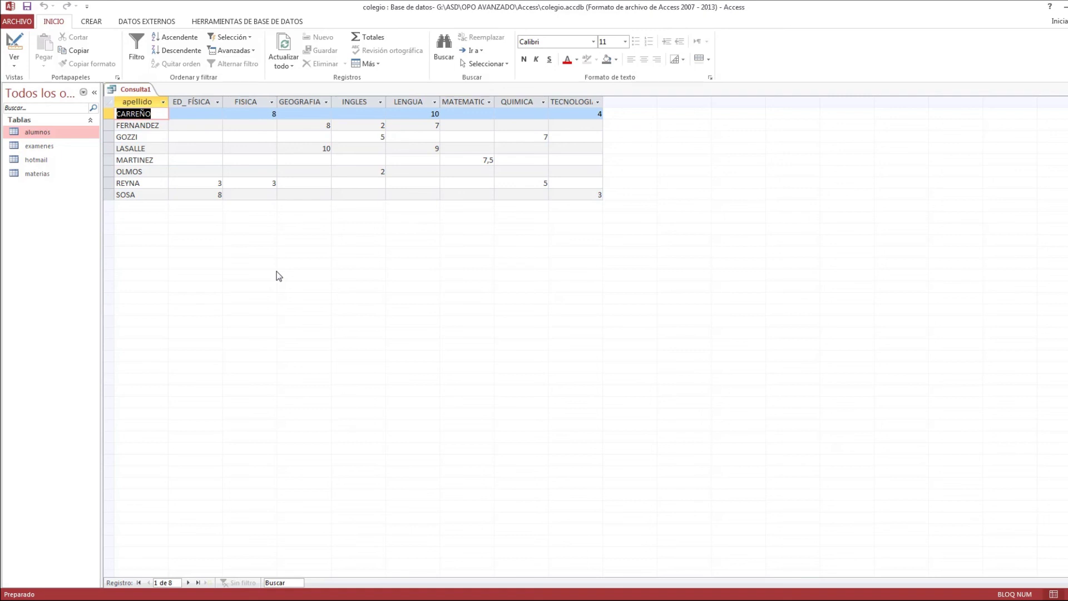
key(Down)
key(Down)
key(Down)
key(Down)
key(Down)
key(Right)
key(Right)
key(Right)
key(Right)
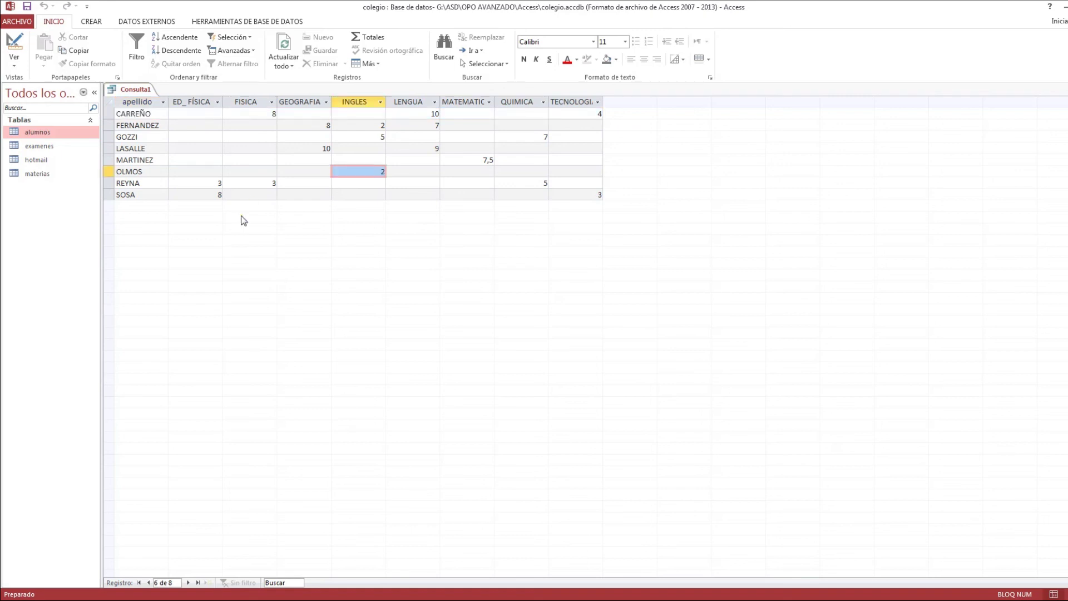